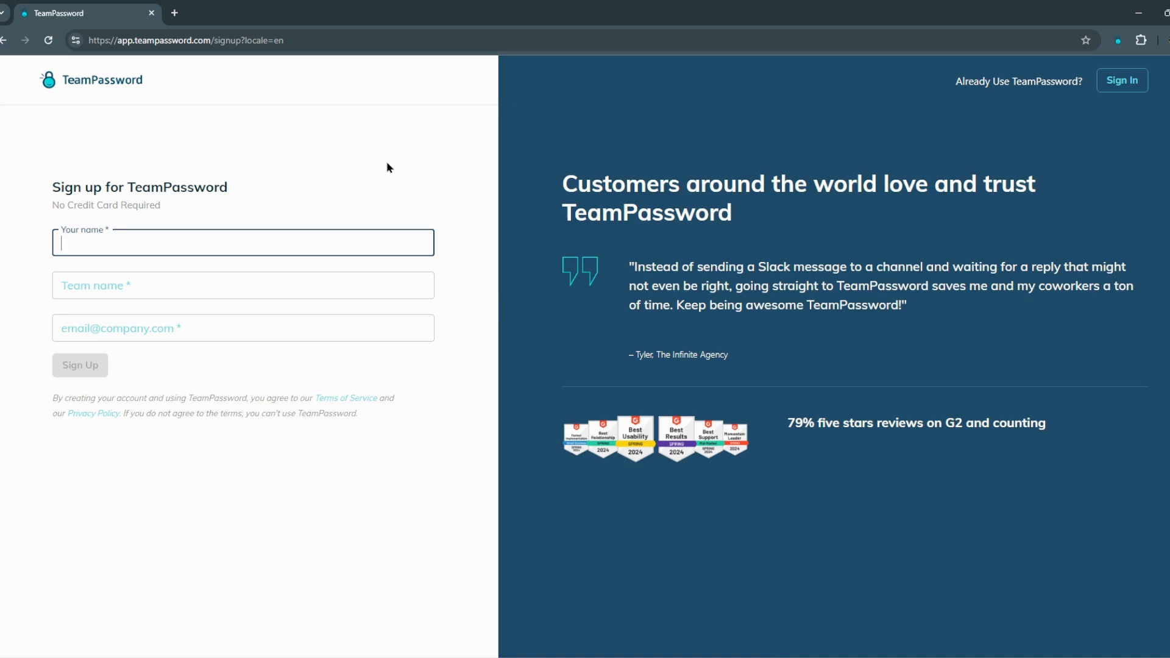
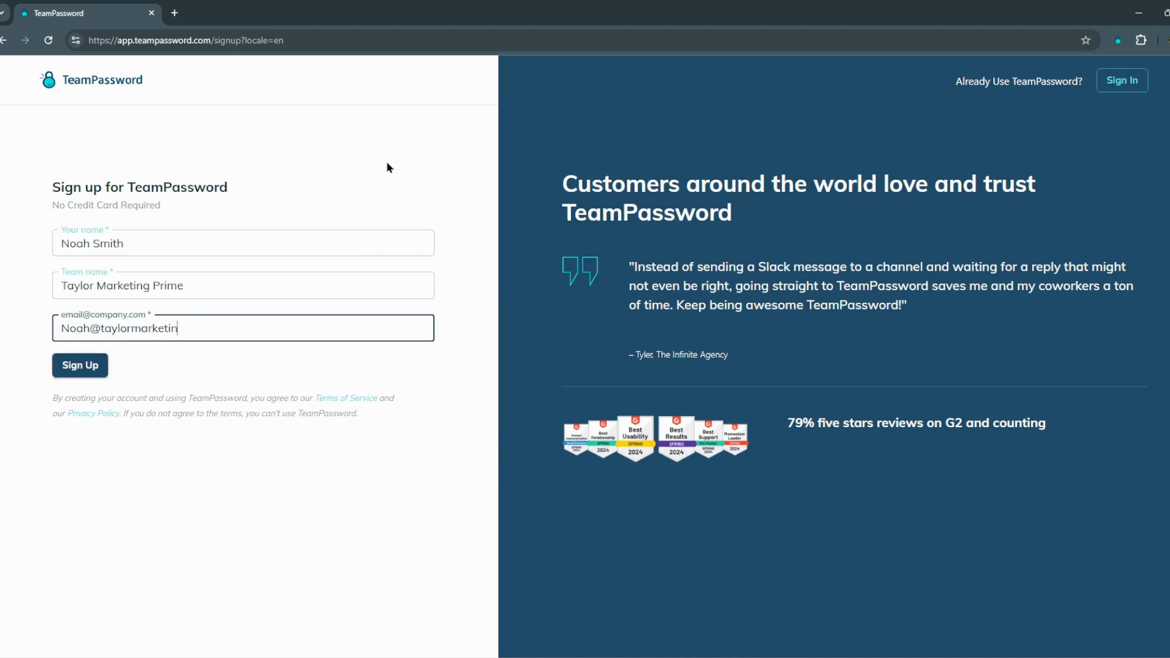
Step: Finish entering the sign-up email and submit the signup form
{"action": "key", "text": "Return"}
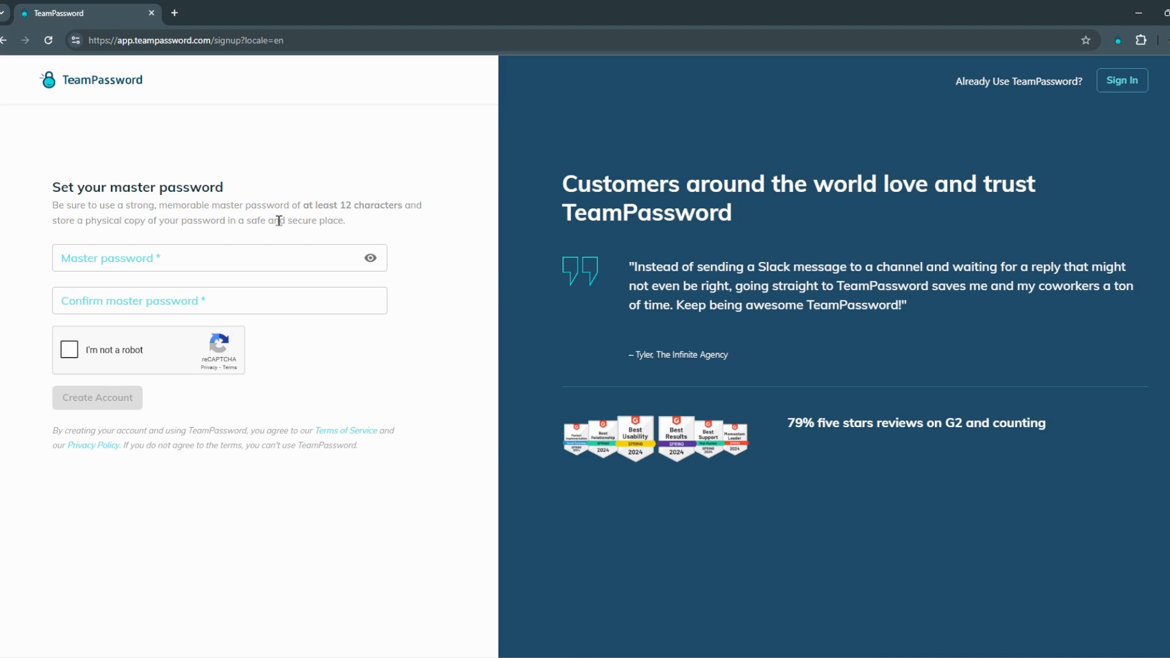
Step: Fill the master password field with Chrome's suggested strong password
{"action": "left_click", "coordinate": [232, 259]}
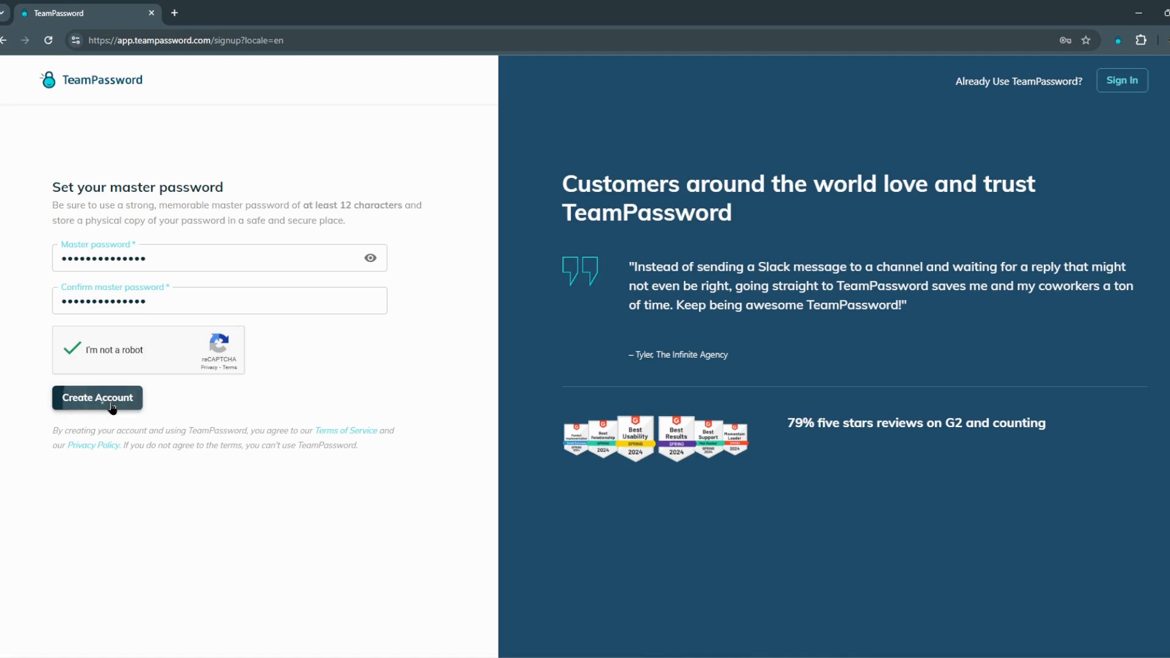
Step: Create the TeamPassword account, then follow the browser's save-password popup to Google Password Manager
{"action": "left_click", "coordinate": [112, 405]}
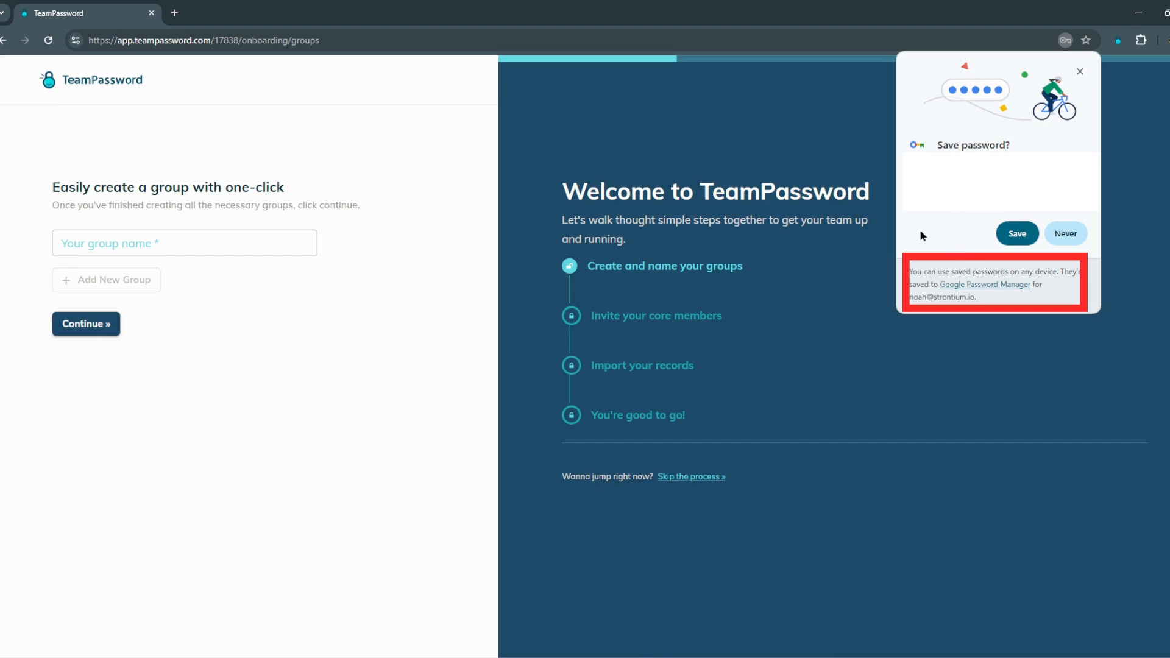
{"action": "left_click", "coordinate": [996, 290]}
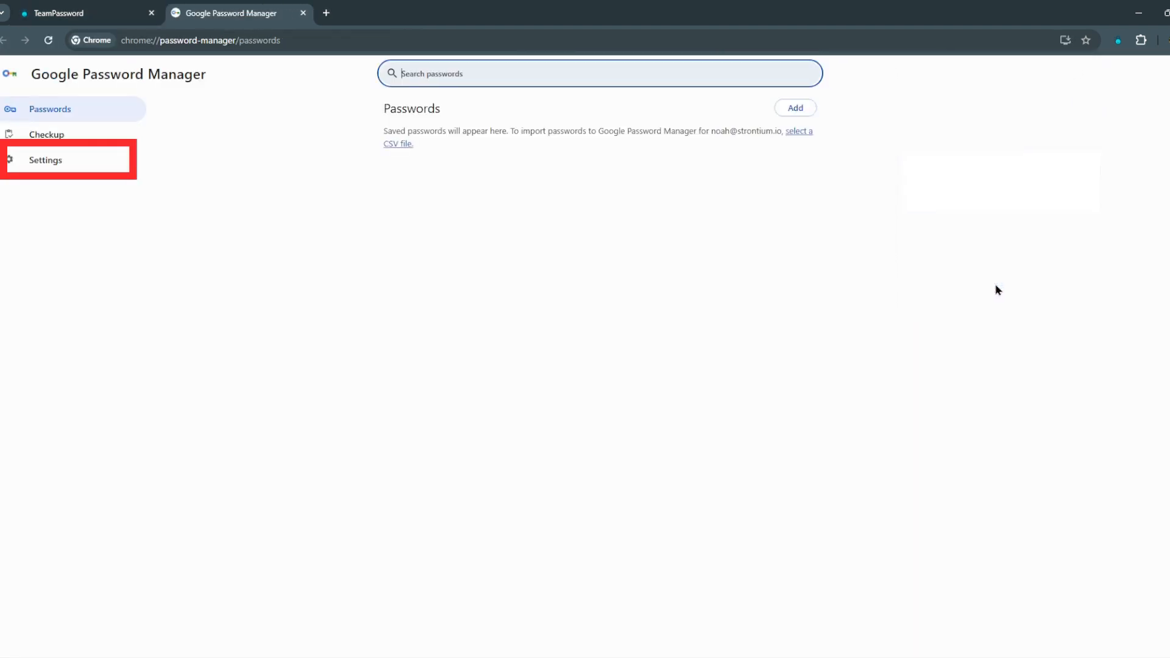
Step: Turn off password-saving offers and automatic sign-in in Google Password Manager settings, then close the tab
{"action": "left_click", "coordinate": [89, 160]}
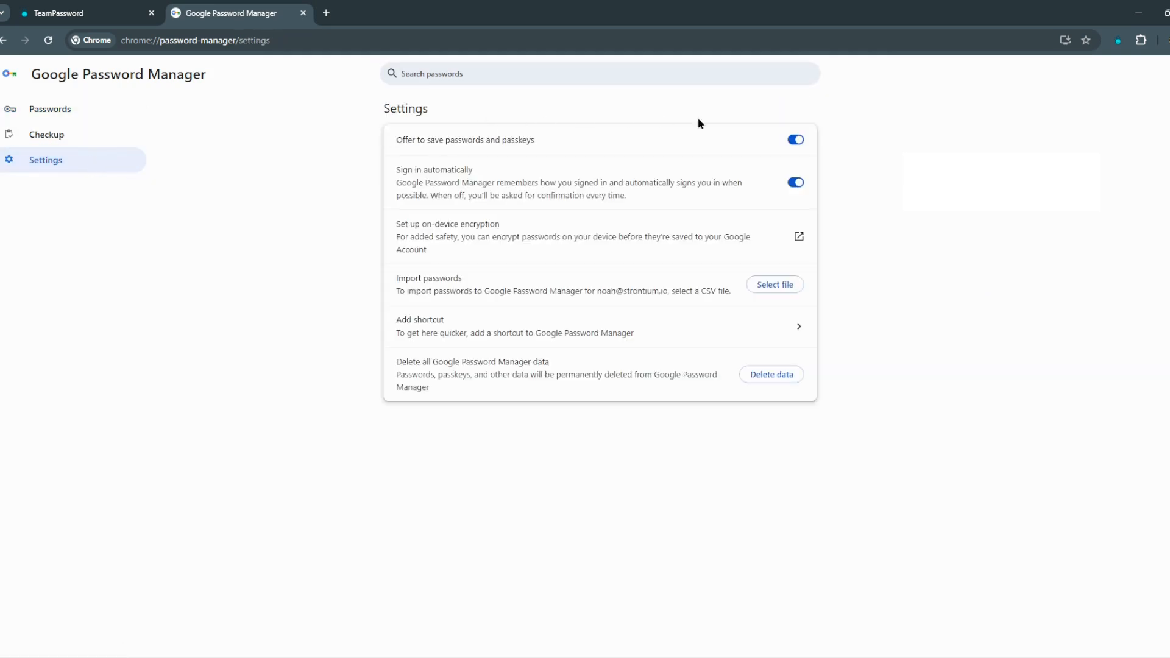
{"action": "left_click", "coordinate": [797, 141]}
{"action": "left_click", "coordinate": [793, 189]}
{"action": "key", "text": "ctrl+w"}
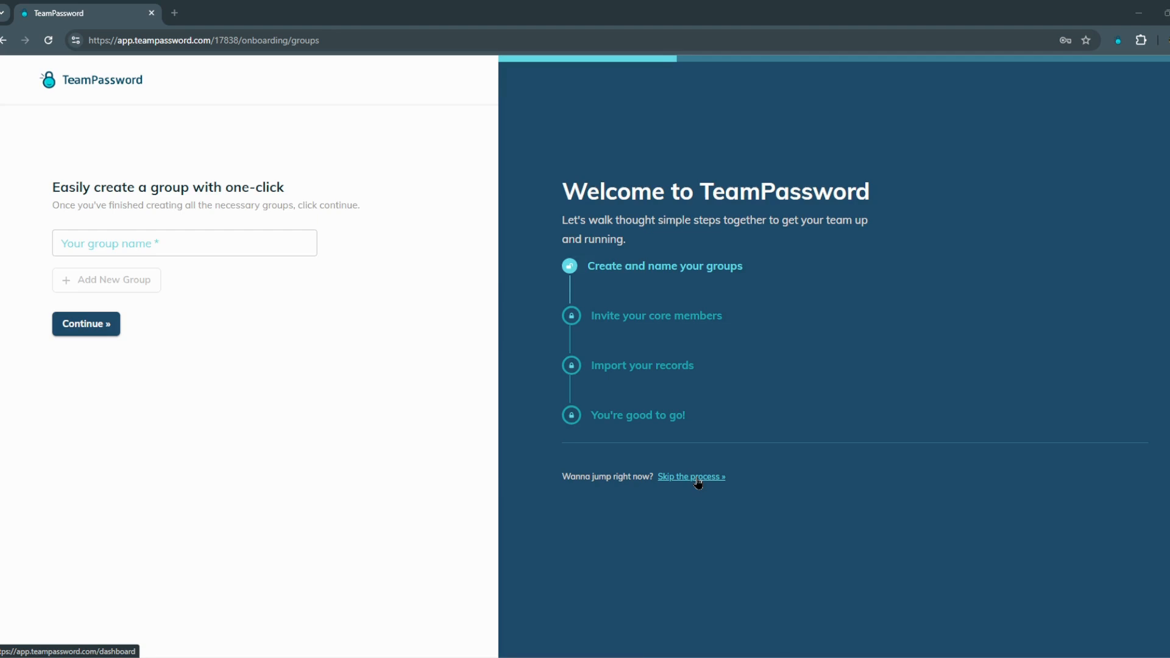
Step: Add onboarding groups named Marketing, Accounting and Developers, then continue to invitations
{"action": "left_click", "coordinate": [237, 239]}
{"action": "type", "text": "Marketing"}
{"action": "left_click", "coordinate": [145, 282]}
{"action": "left_click", "coordinate": [150, 277]}
{"action": "type", "text": "Accounting"}
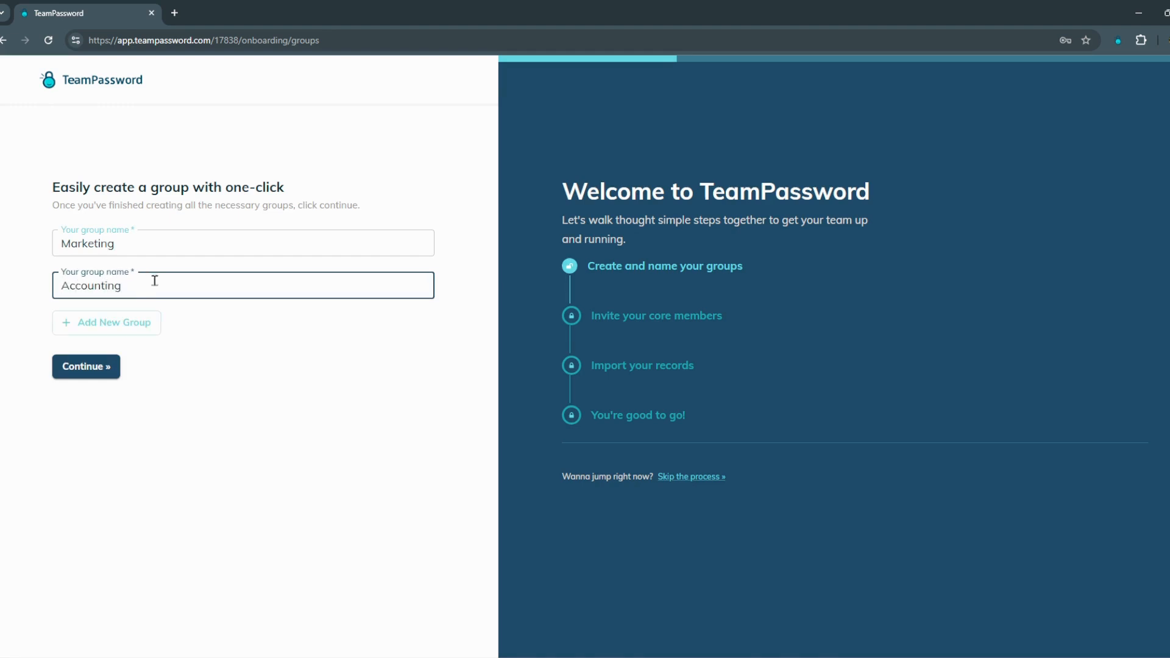
{"action": "left_click", "coordinate": [133, 322]}
{"action": "left_click", "coordinate": [148, 320]}
{"action": "type", "text": "Developers"}
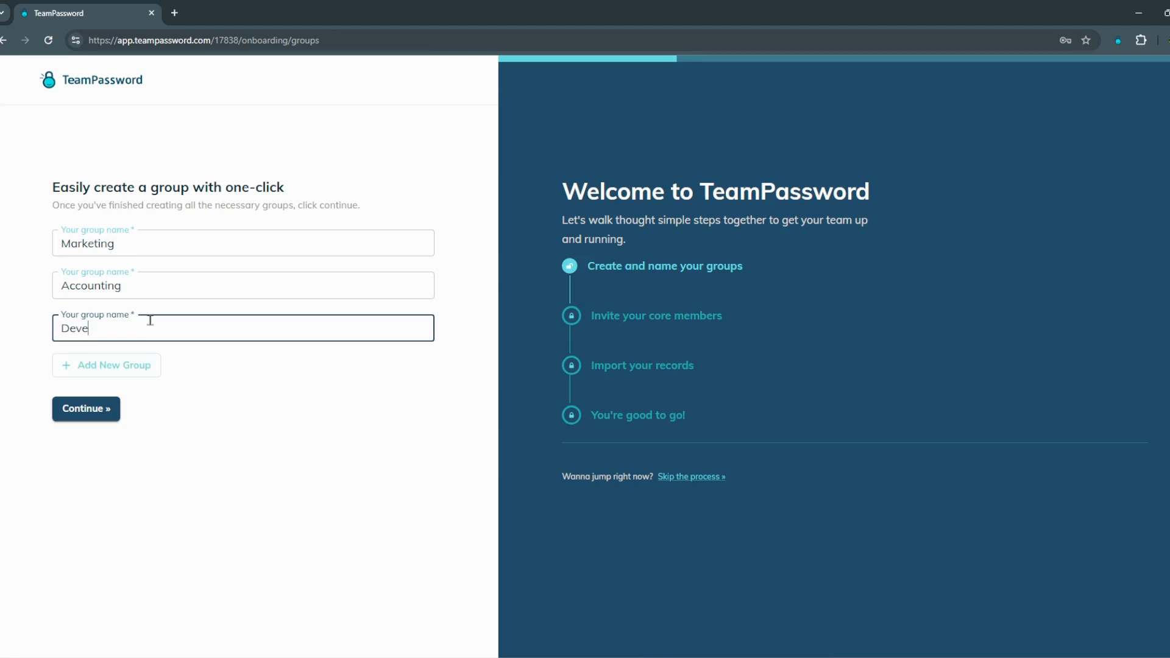
{"action": "key", "text": "Return"}
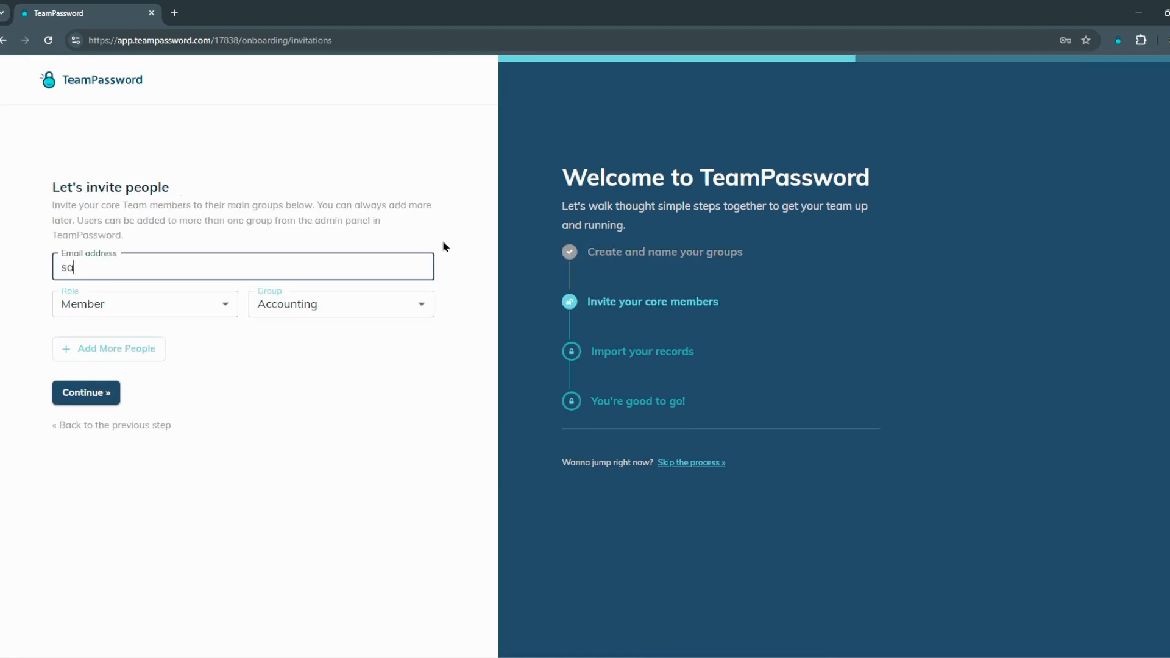
Step: Invite the team member by e-mail with the Member role in Accounting and HR, then continue
{"action": "left_click", "coordinate": [414, 303]}
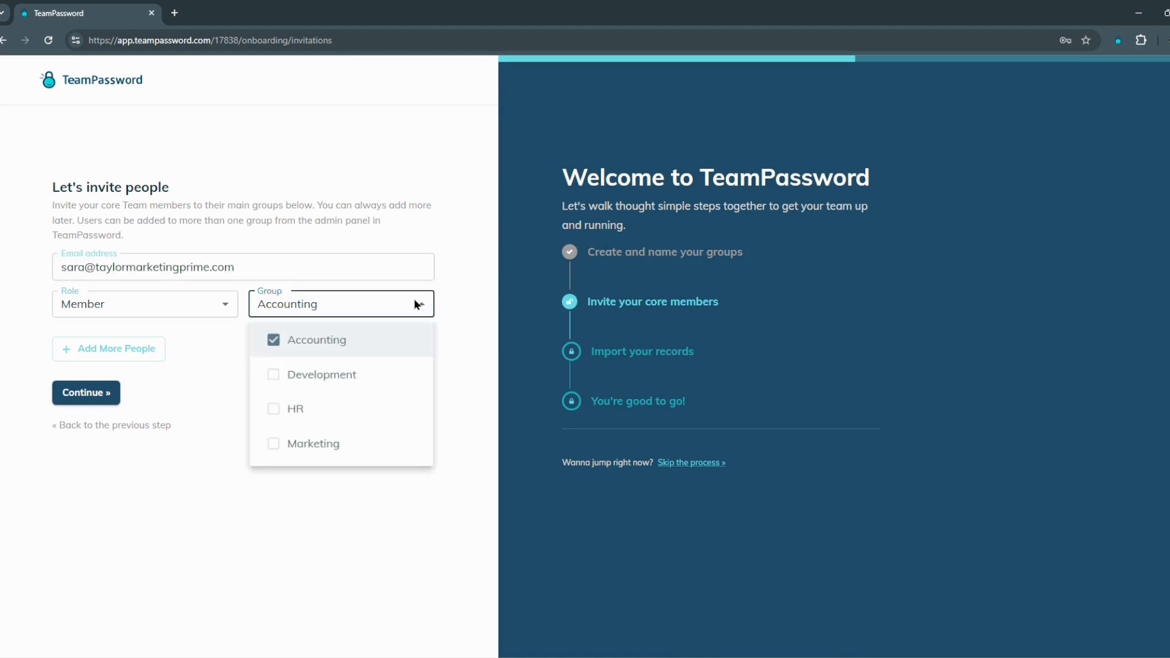
{"action": "left_click", "coordinate": [273, 415]}
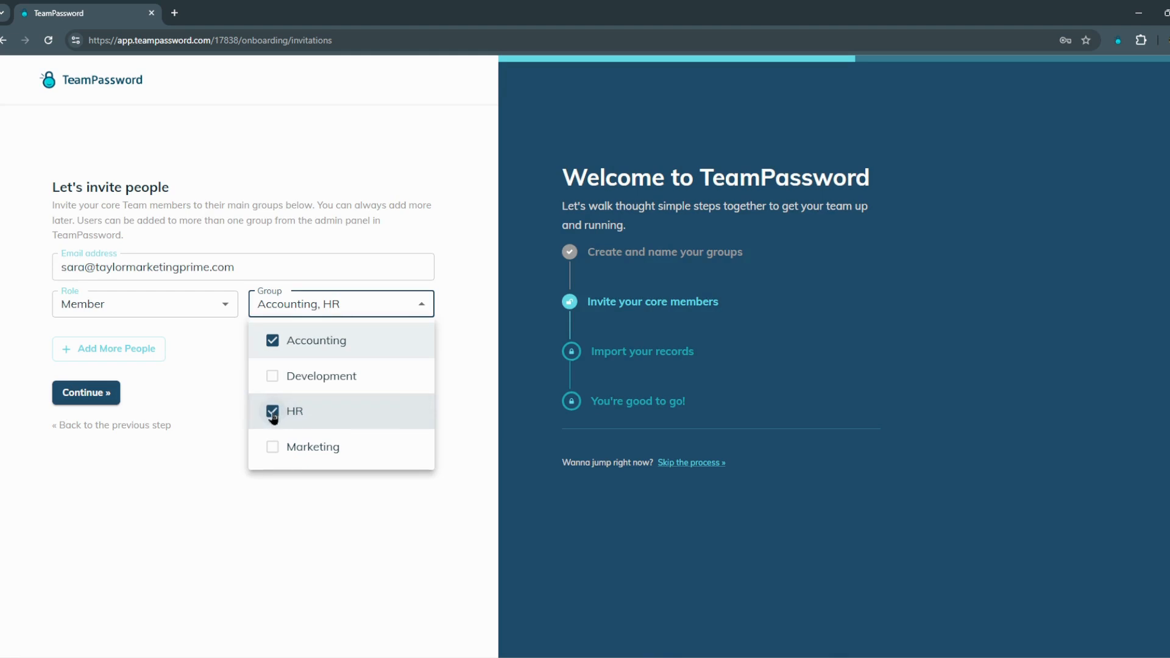
{"action": "left_click", "coordinate": [195, 491]}
{"action": "left_click", "coordinate": [213, 304]}
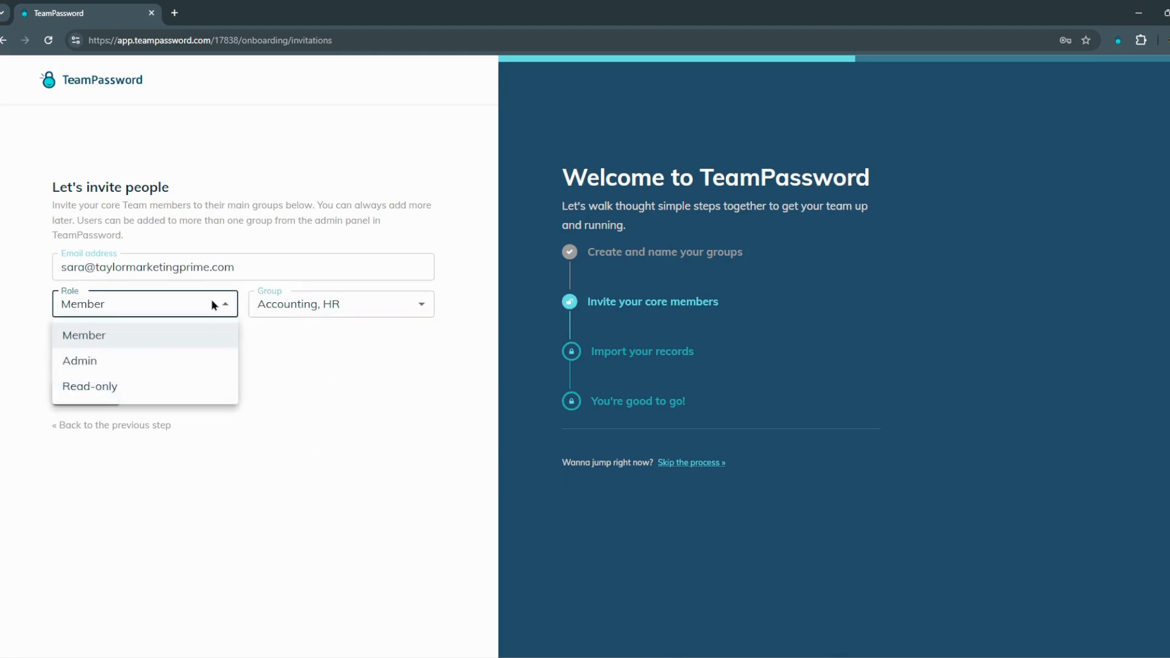
{"action": "left_click", "coordinate": [299, 353]}
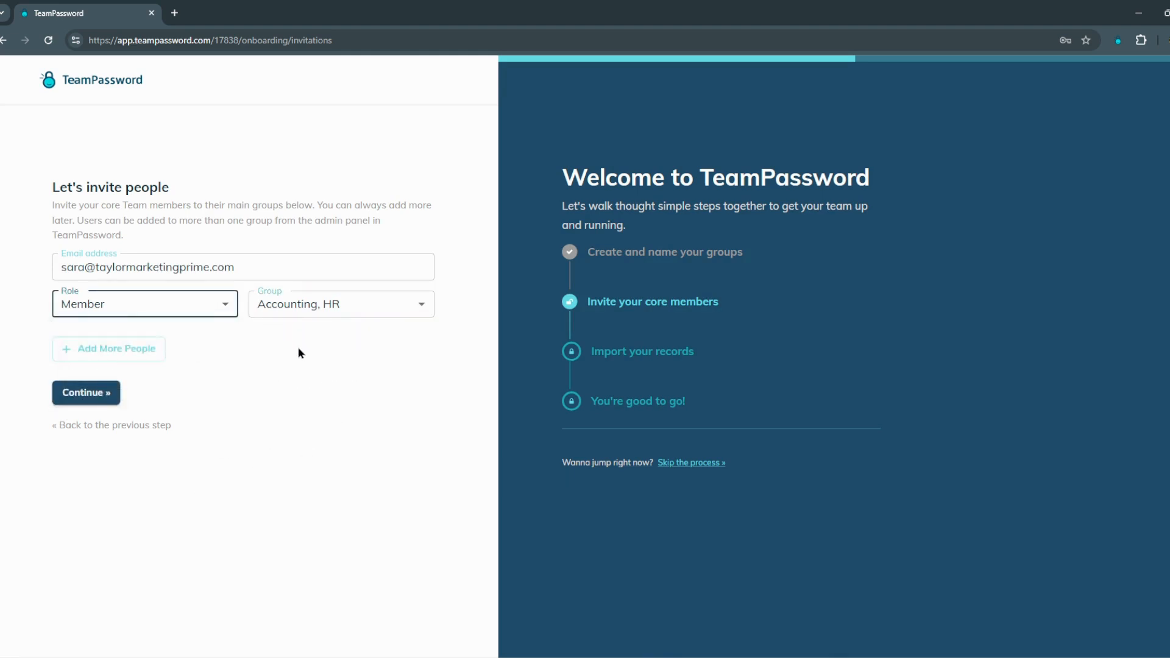
{"action": "left_click", "coordinate": [93, 393]}
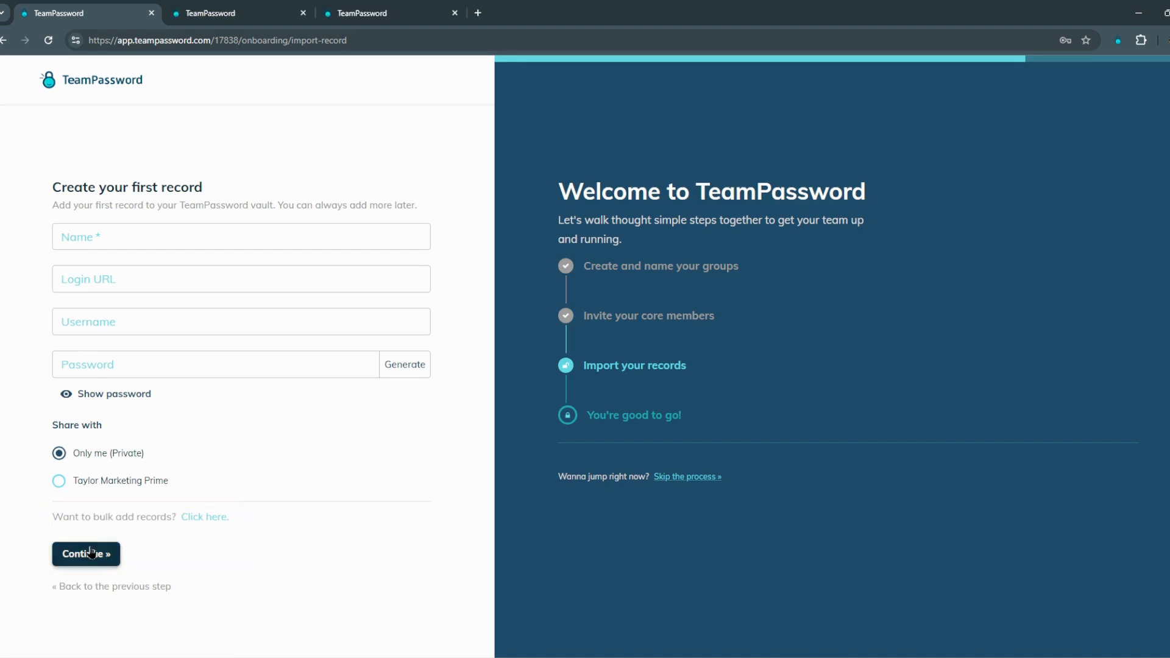
Step: Skip adding a first record and continue to the empty dashboard
{"action": "left_click", "coordinate": [91, 553]}
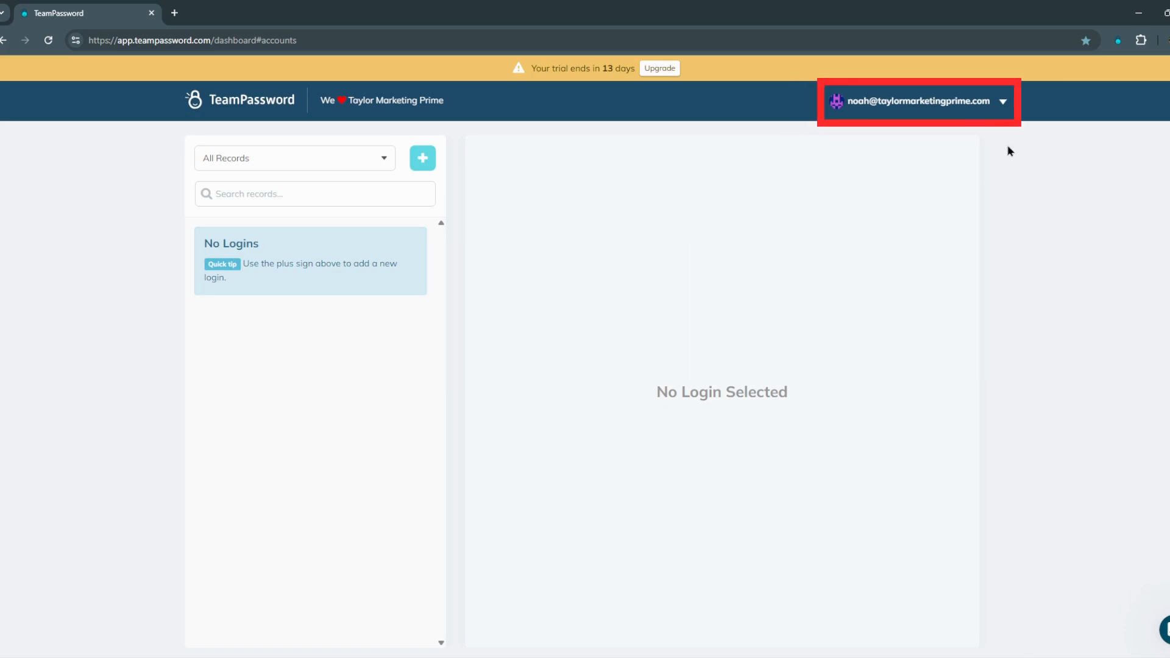
Step: Open the Groups admin page for the Taylor Marketing Prime team from the account menu
{"action": "left_click", "coordinate": [962, 107]}
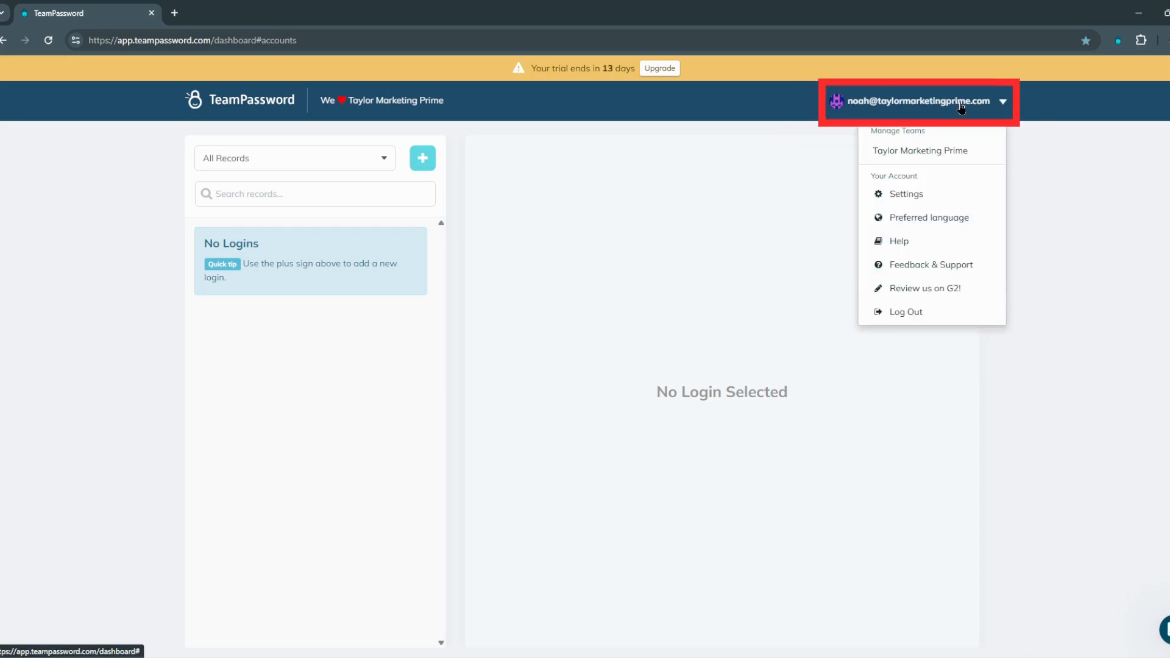
{"action": "left_click", "coordinate": [984, 153]}
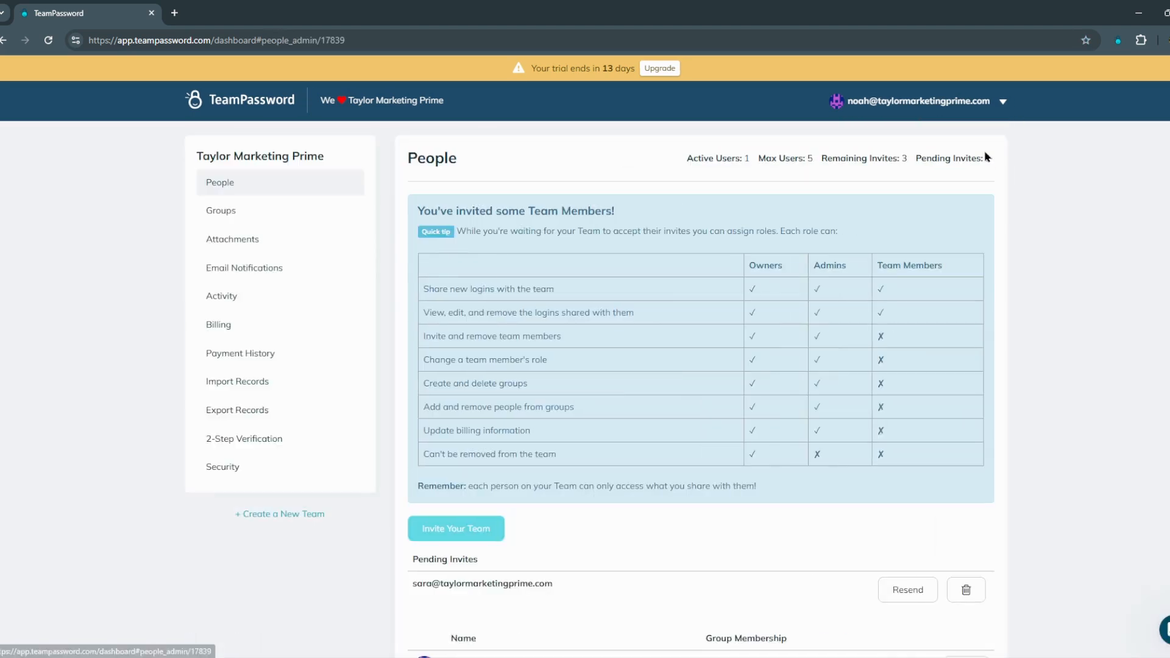
{"action": "left_click", "coordinate": [253, 218]}
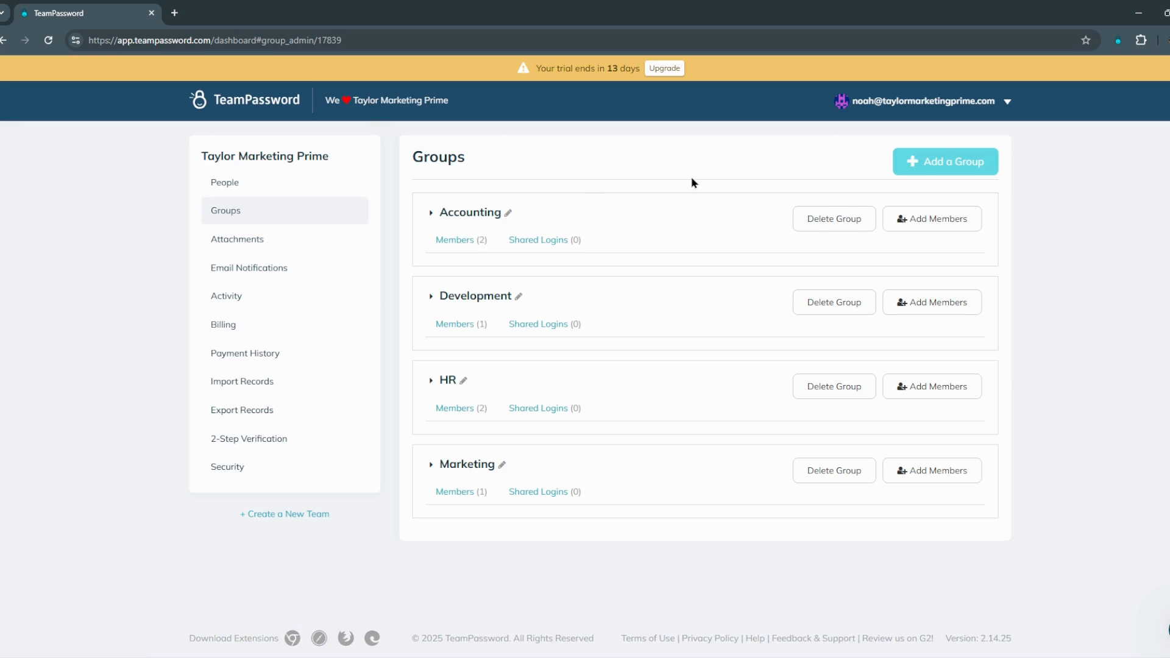
Step: Add and save a new group named 'Acme Company'
{"action": "left_click", "coordinate": [959, 168]}
{"action": "left_click", "coordinate": [421, 230]}
{"action": "type", "text": "Acme Compa"}
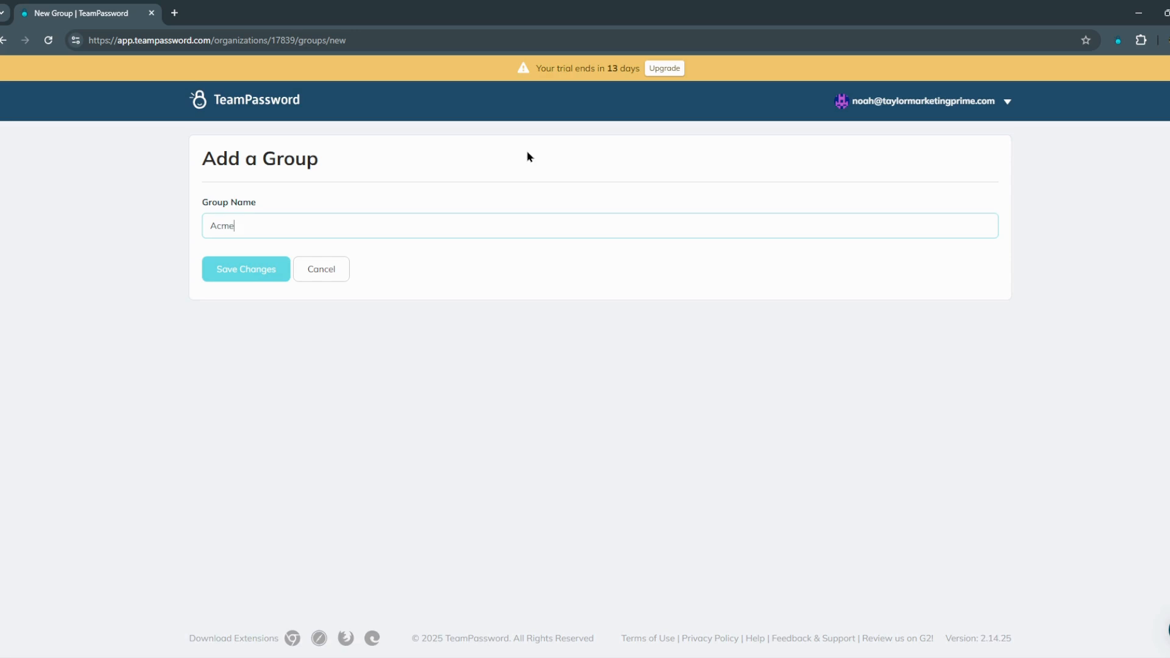
{"action": "type", "text": "ny"}
{"action": "left_click", "coordinate": [266, 272]}
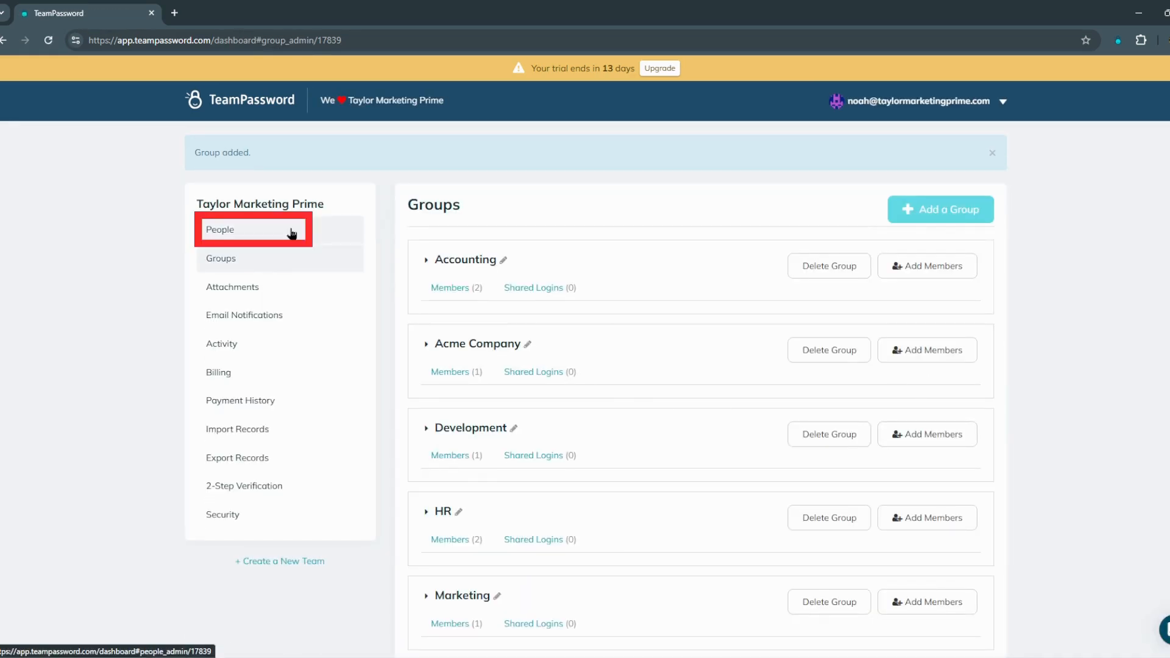
Step: From People, invite another member by e-mail as Admin in Development and Marketing
{"action": "left_click", "coordinate": [291, 233]}
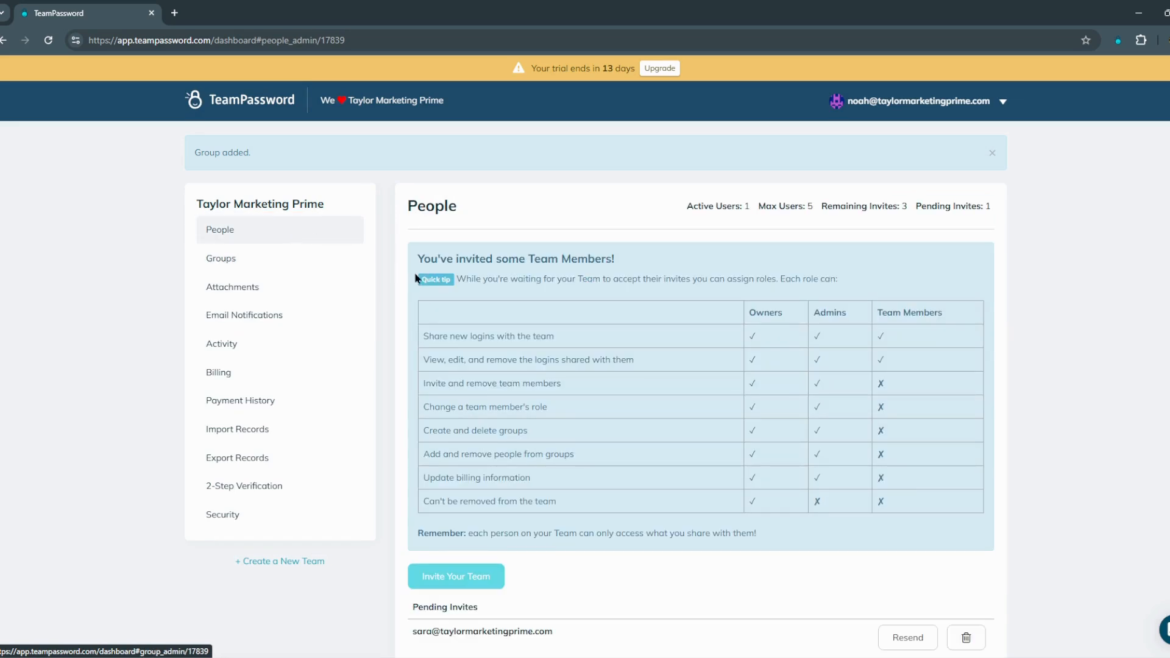
{"action": "scroll", "coordinate": [385, 288], "scroll_direction": "down", "scroll_amount": 1}
{"action": "scroll", "coordinate": [384, 289], "scroll_direction": "down", "scroll_amount": 1}
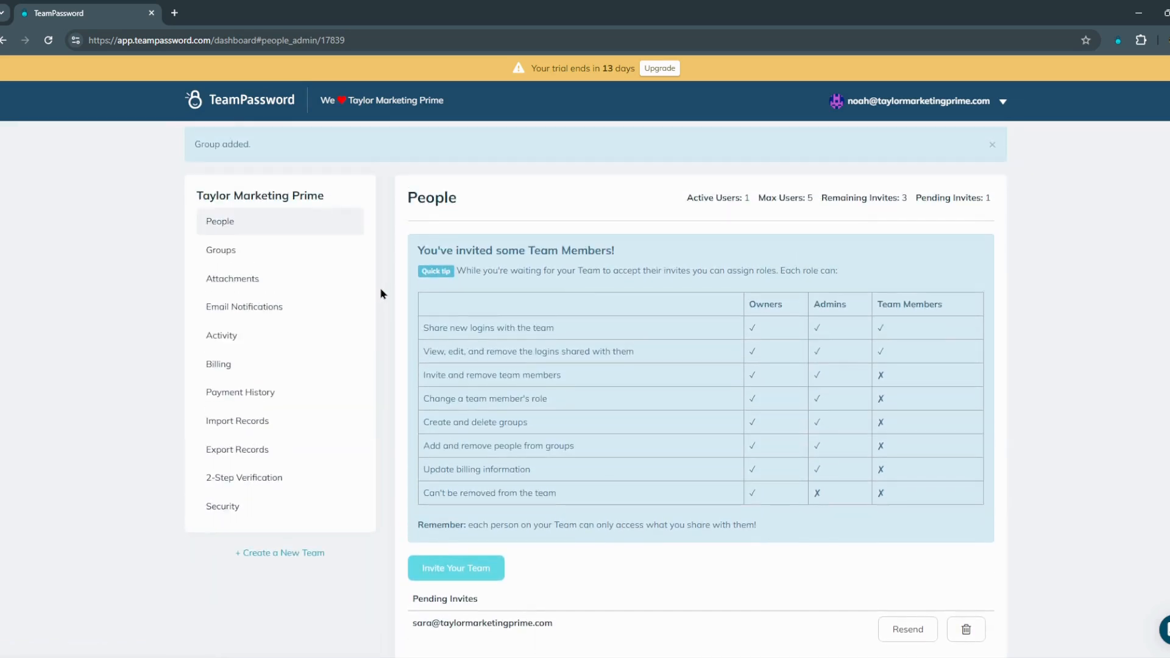
{"action": "left_click", "coordinate": [465, 463]}
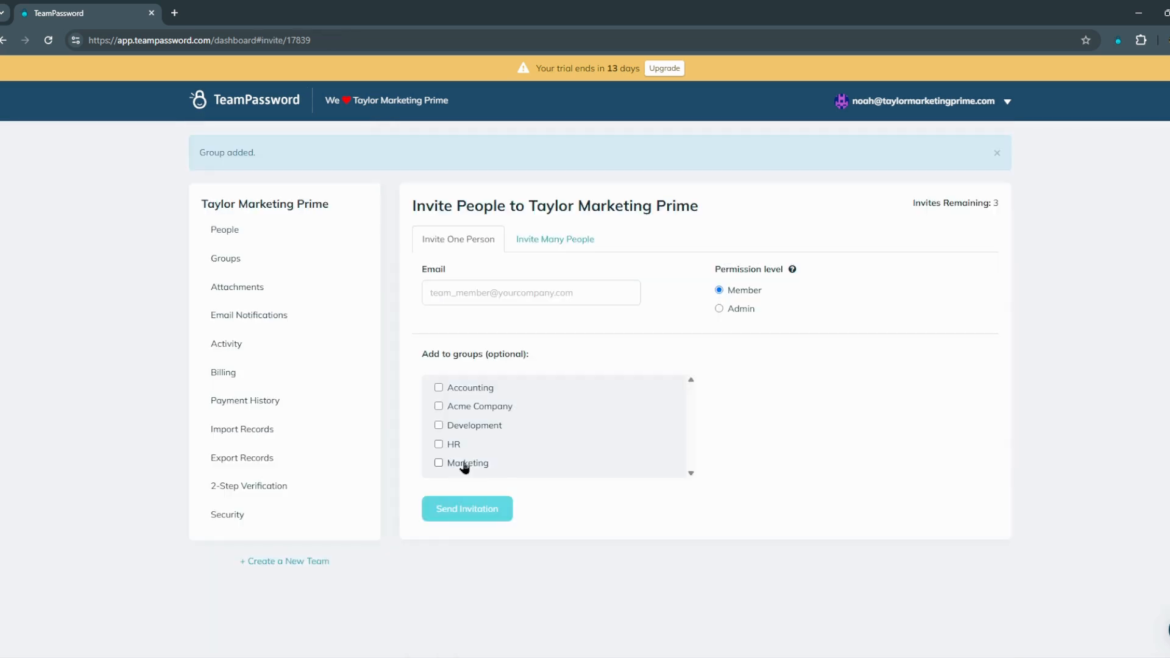
{"action": "left_click", "coordinate": [546, 297]}
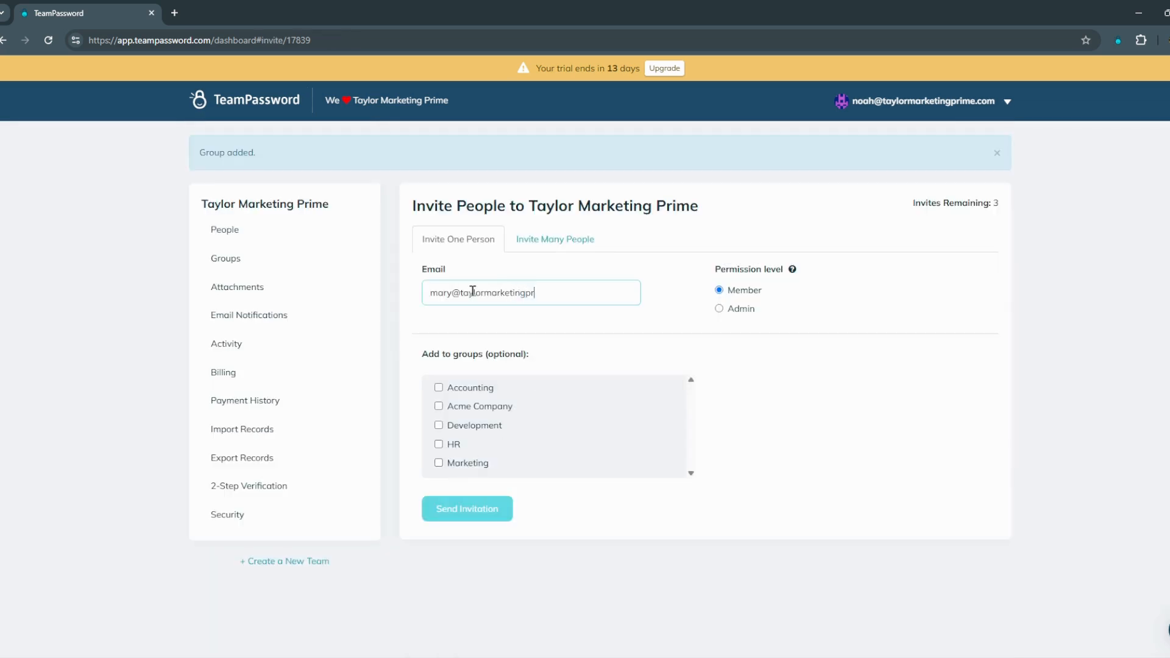
{"action": "left_click", "coordinate": [742, 308]}
{"action": "left_click", "coordinate": [438, 425]}
{"action": "left_click", "coordinate": [469, 463]}
{"action": "left_click", "coordinate": [482, 513]}
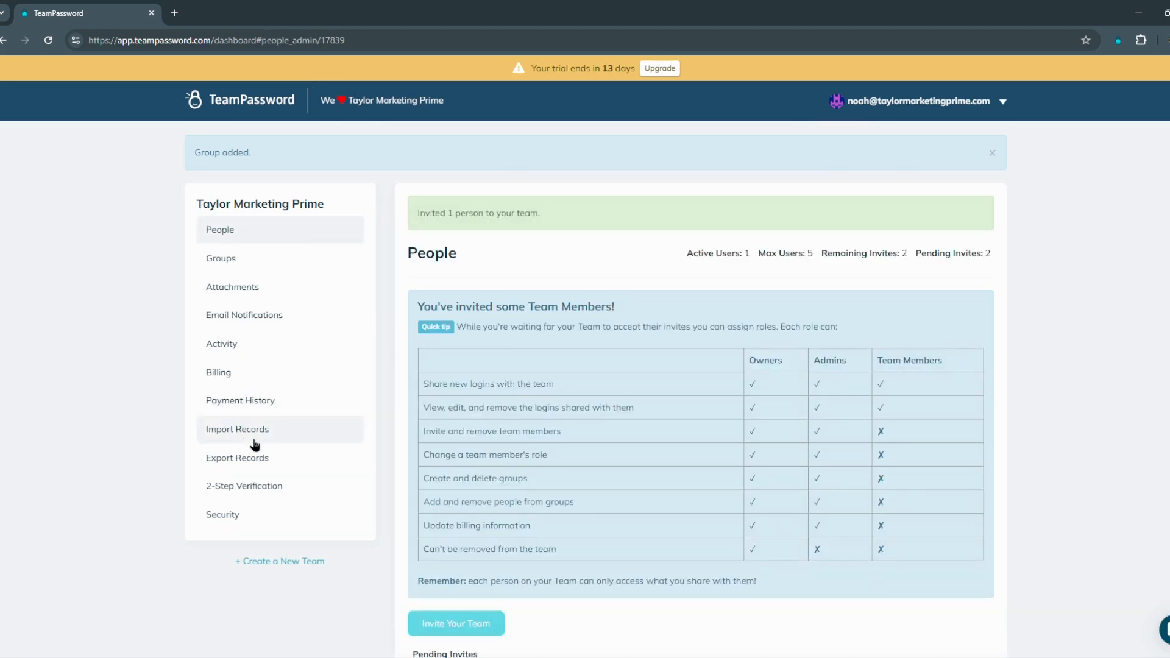
Step: Open the Import Records page and expand its step-by-step import guide
{"action": "left_click", "coordinate": [280, 436]}
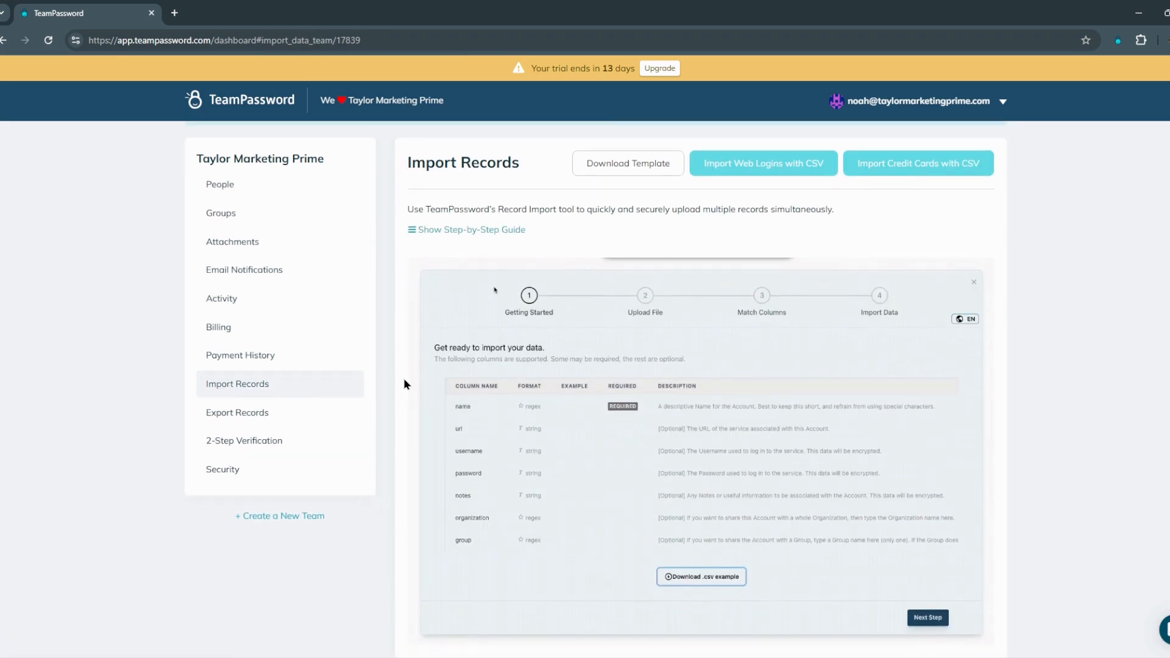
{"action": "left_click", "coordinate": [454, 230]}
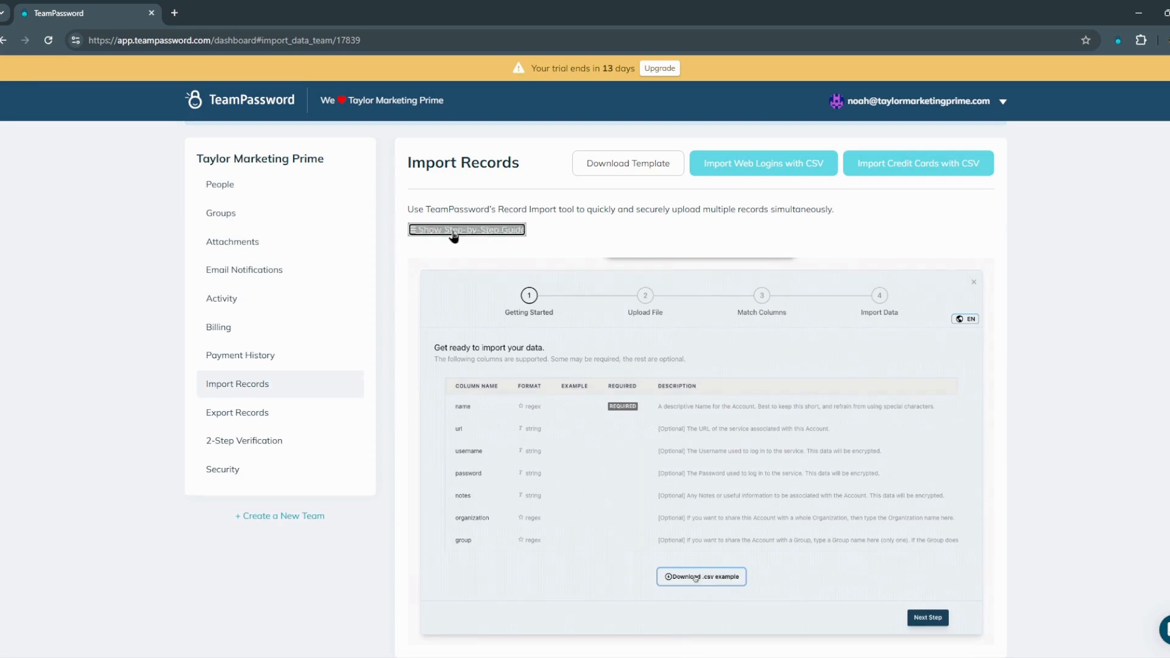
{"action": "scroll", "coordinate": [553, 336], "scroll_direction": "down", "scroll_amount": 2}
{"action": "scroll", "coordinate": [553, 342], "scroll_direction": "up", "scroll_amount": 2}
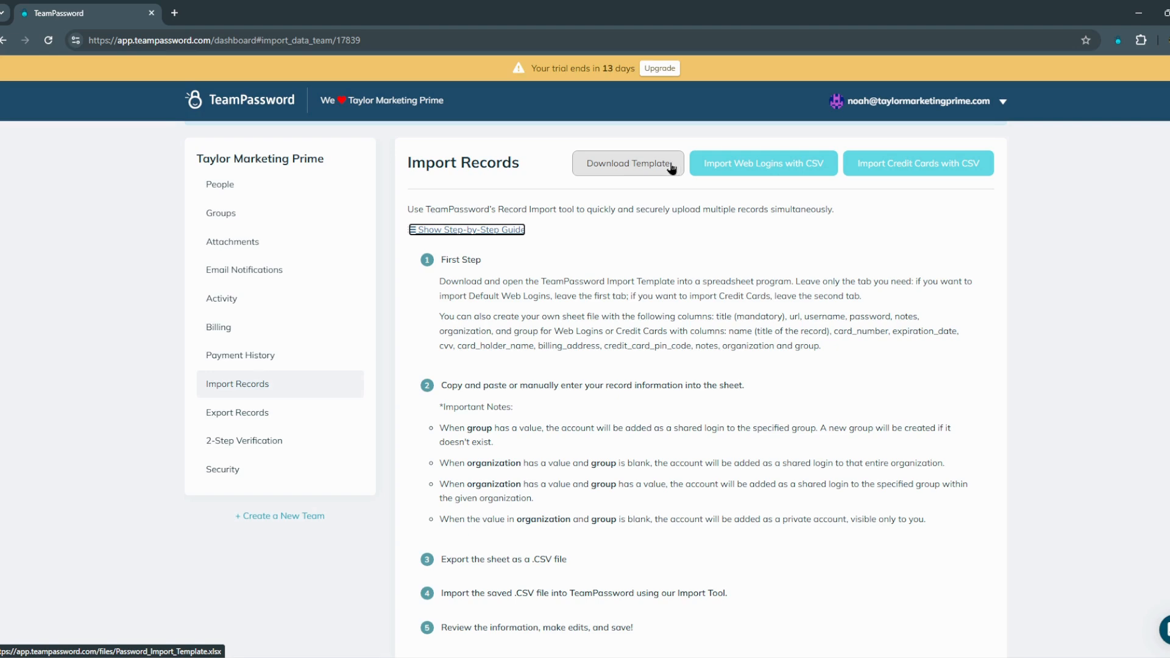
Step: Preview the Import Web Logins with CSV wizard, then close it and return to the records dashboard
{"action": "left_click", "coordinate": [783, 171]}
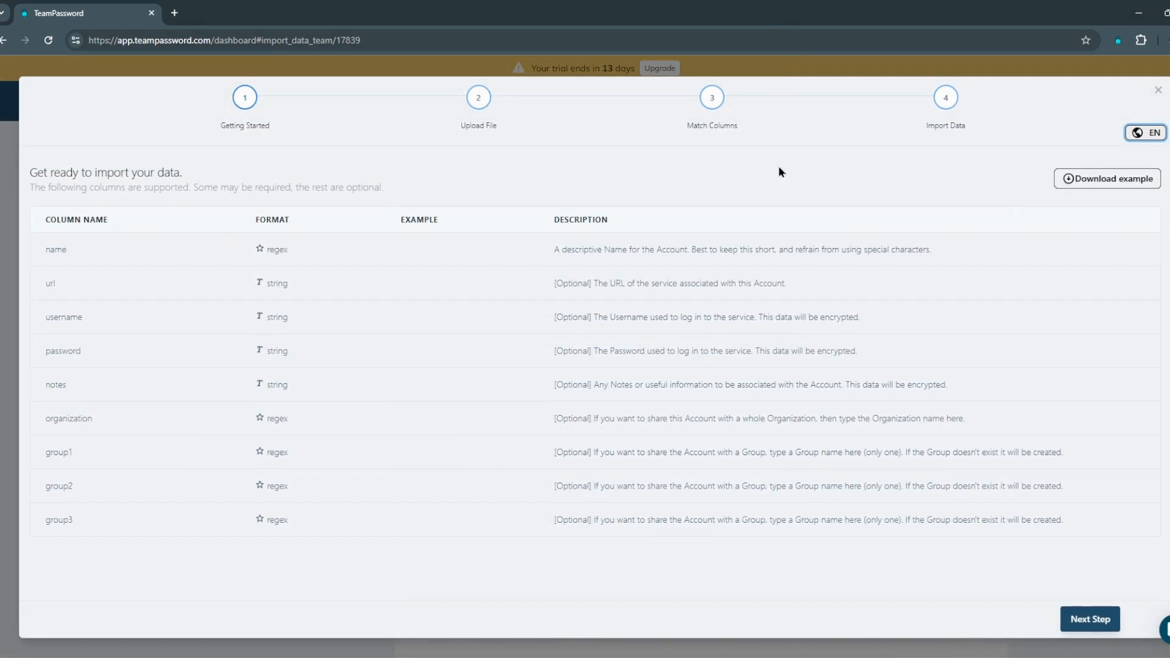
{"action": "left_click", "coordinate": [1157, 92]}
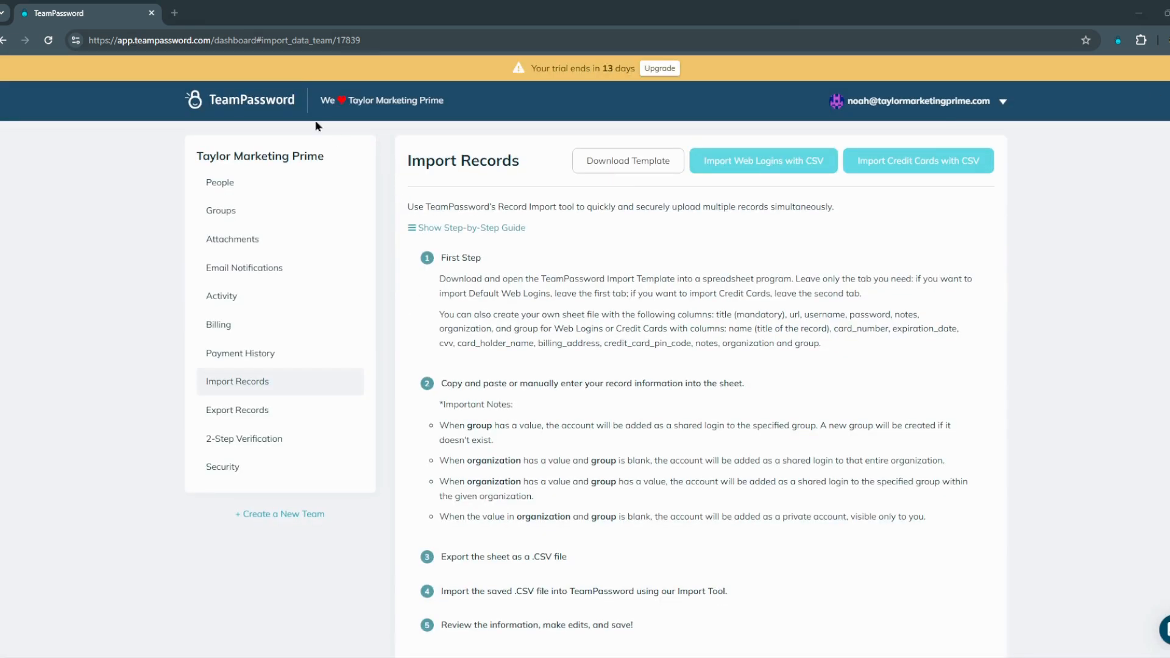
{"action": "left_click", "coordinate": [237, 104]}
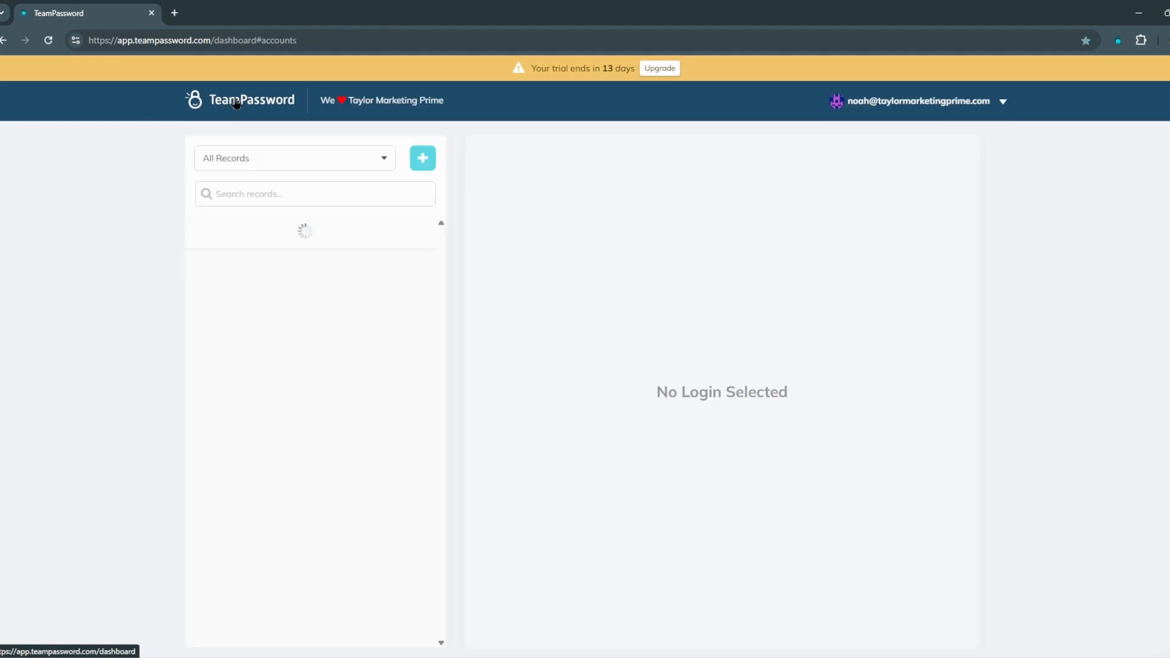
Step: Start a new login record named Company Instagram for instagram.com with the marketing e-mail as username
{"action": "left_click", "coordinate": [430, 165]}
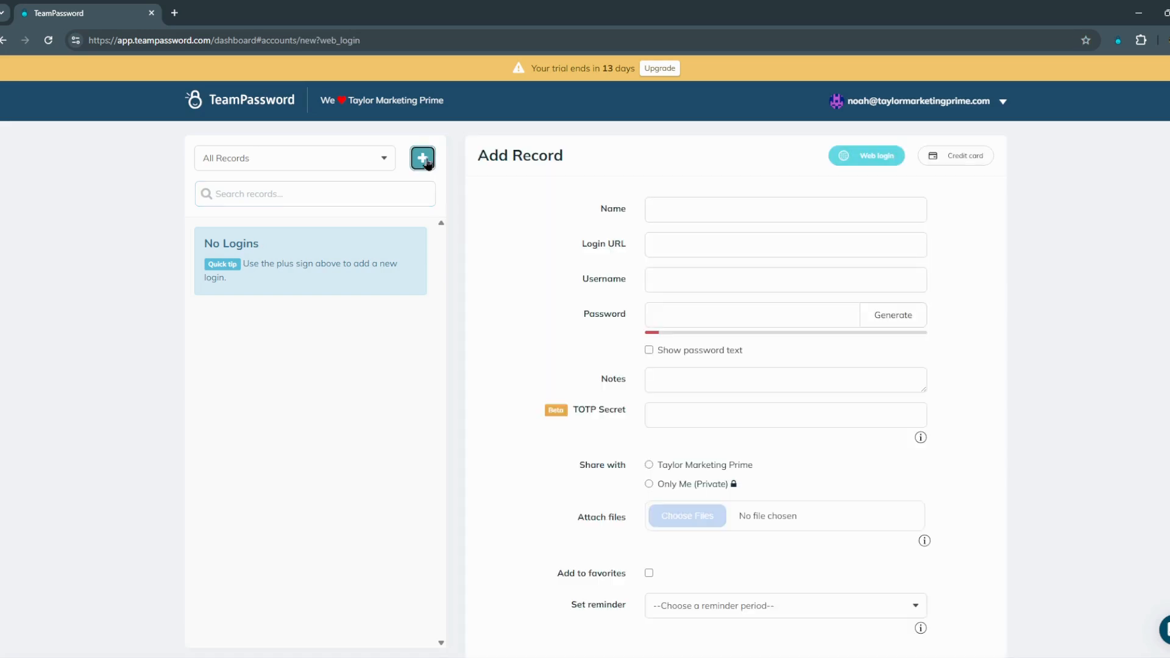
{"action": "left_click", "coordinate": [703, 216]}
{"action": "type", "text": "Company Instagra"}
{"action": "type", "text": "instagram.com"}
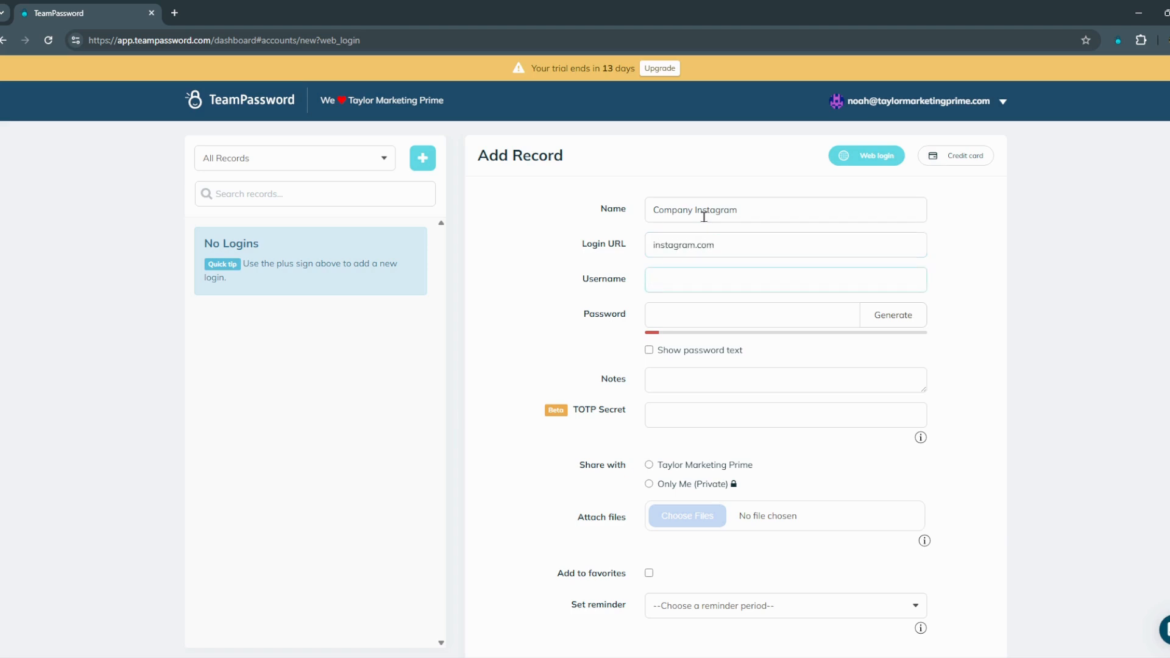
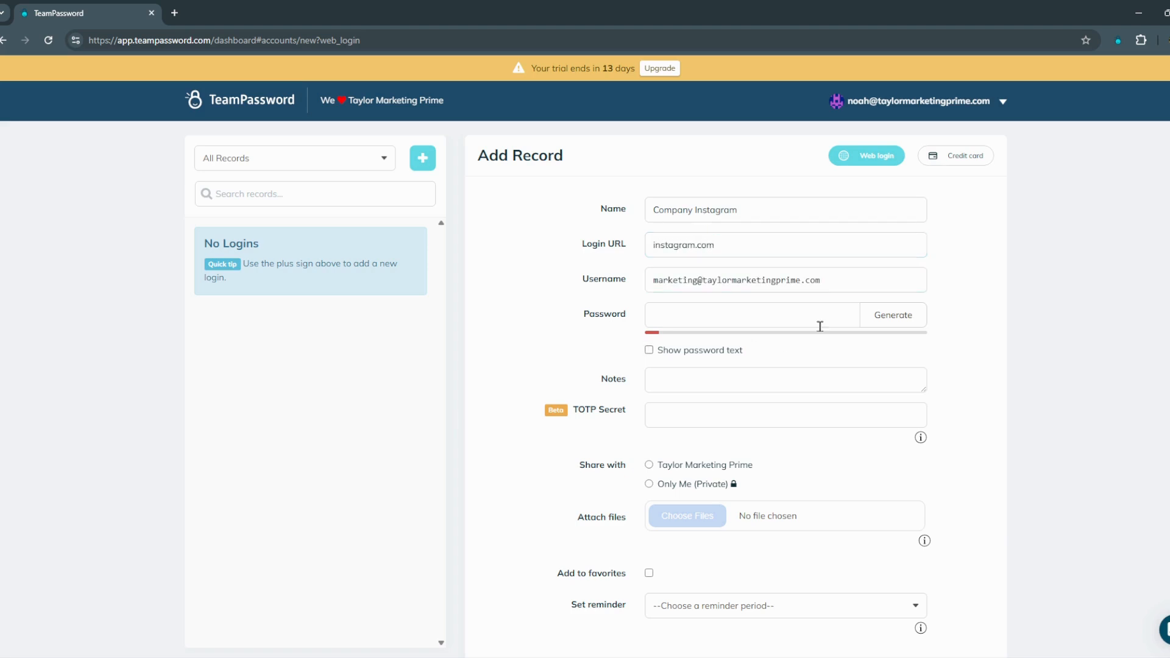
Step: Generate a 24-character password for the record
{"action": "left_click", "coordinate": [887, 317]}
{"action": "left_click", "coordinate": [611, 253]}
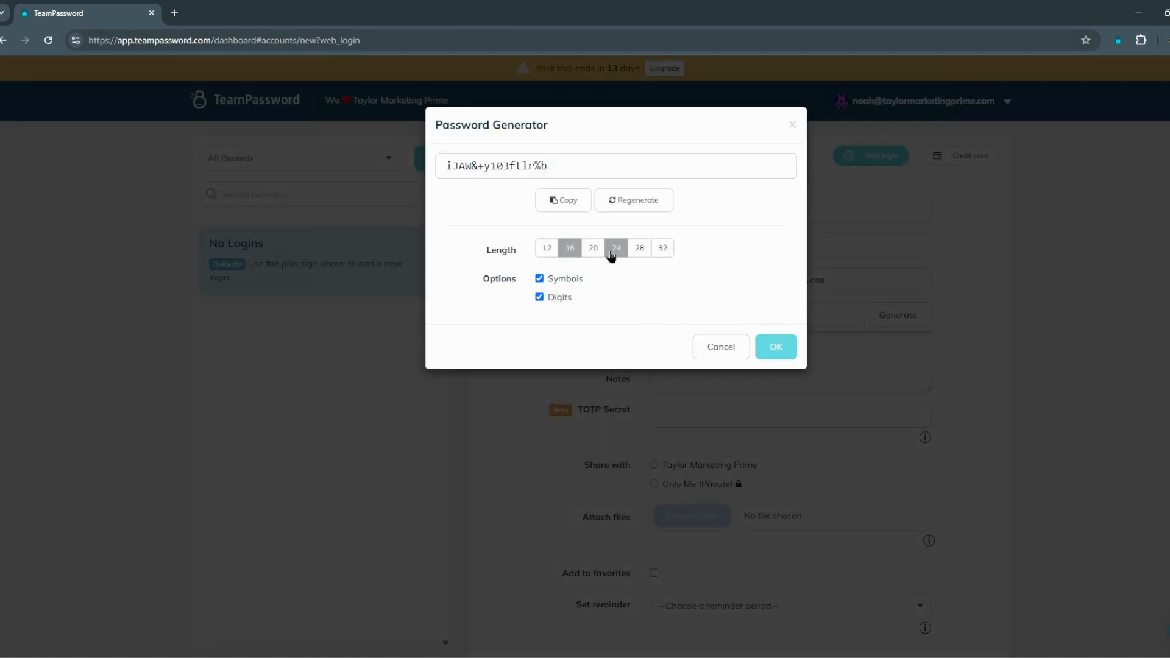
{"action": "left_click", "coordinate": [716, 343]}
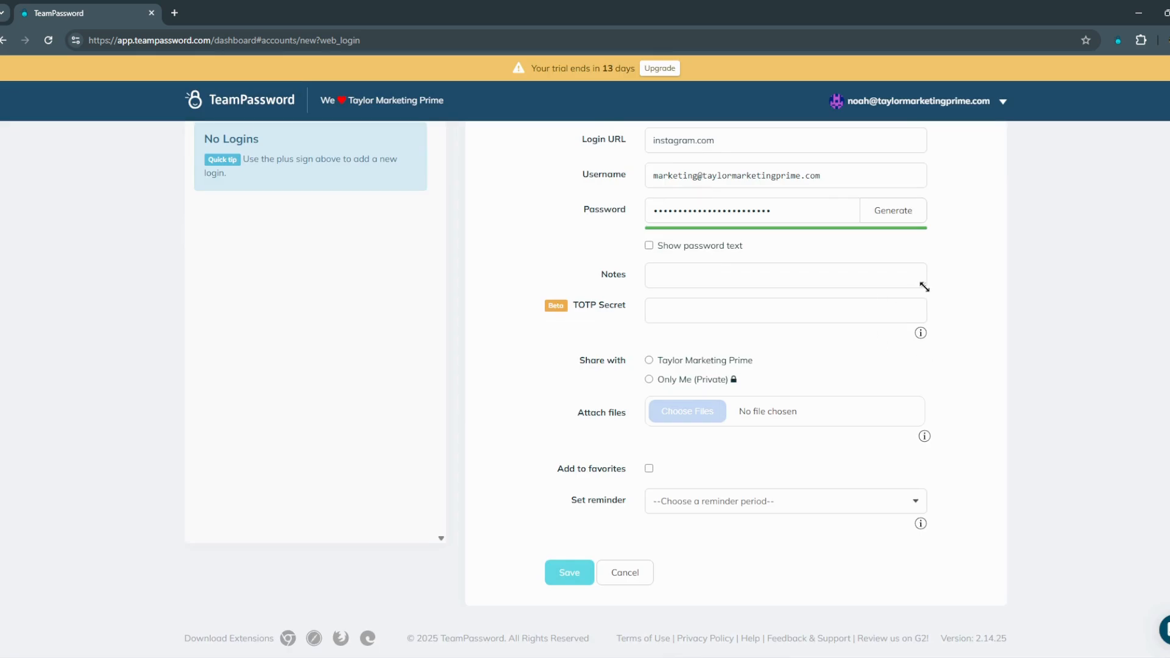
Step: Enlarge the Notes box and attempt to save the record
{"action": "left_click_drag", "start_coordinate": [931, 302], "coordinate": [958, 429]}
{"action": "left_click", "coordinate": [781, 275]}
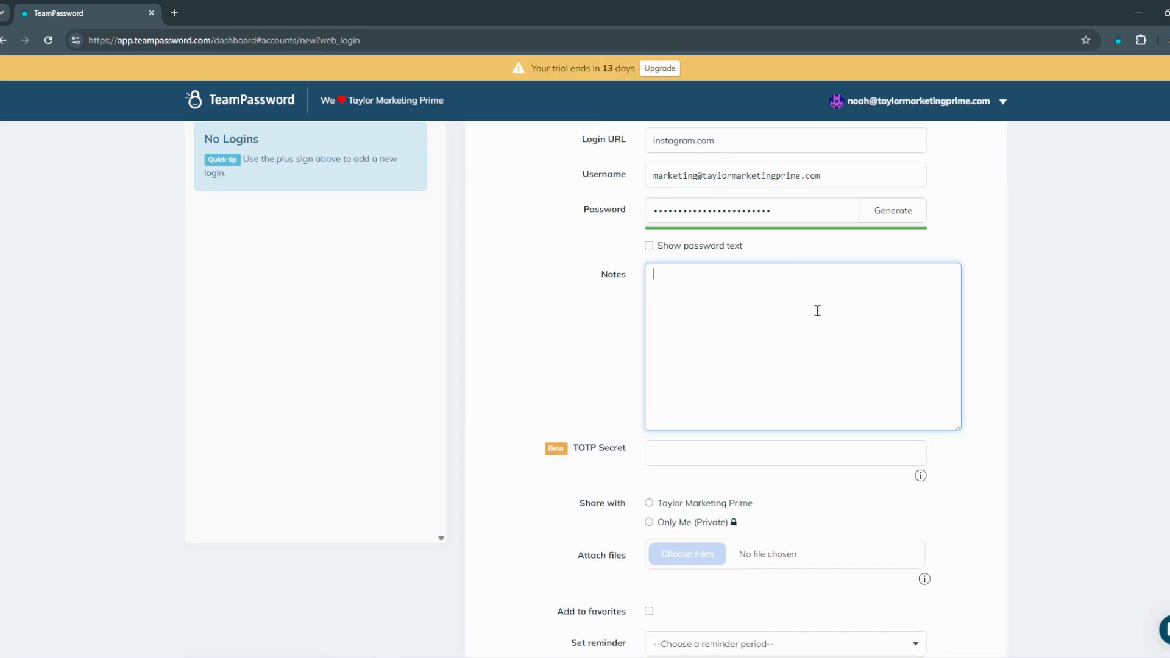
{"action": "scroll", "coordinate": [806, 309], "scroll_direction": "down", "scroll_amount": 2}
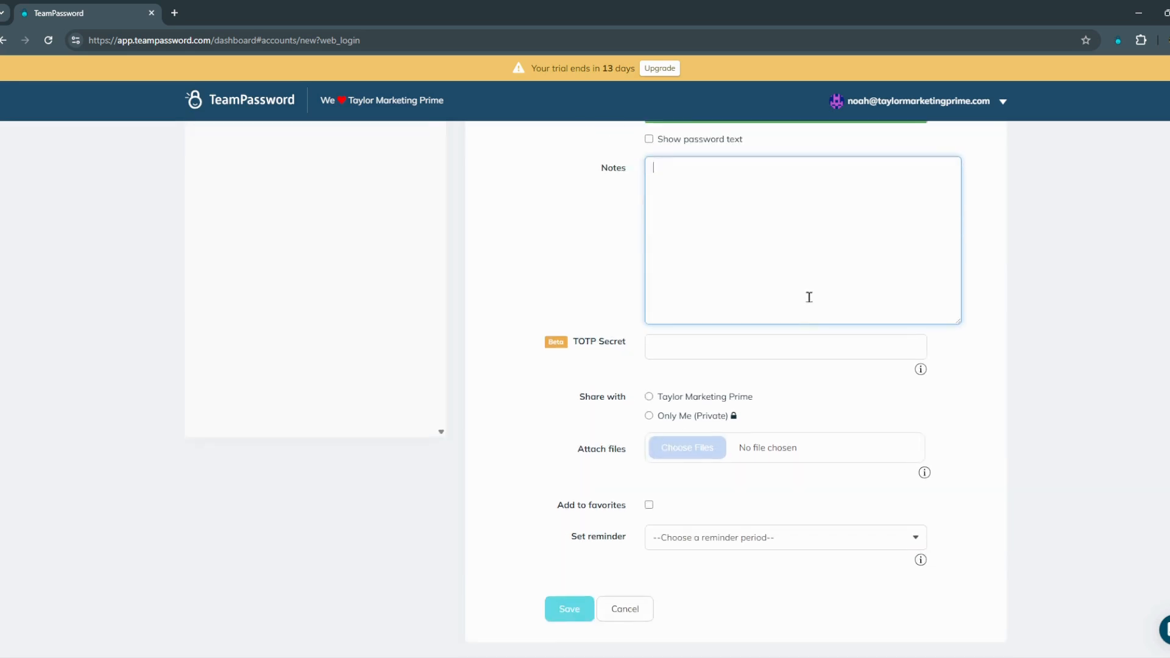
{"action": "left_click", "coordinate": [568, 609]}
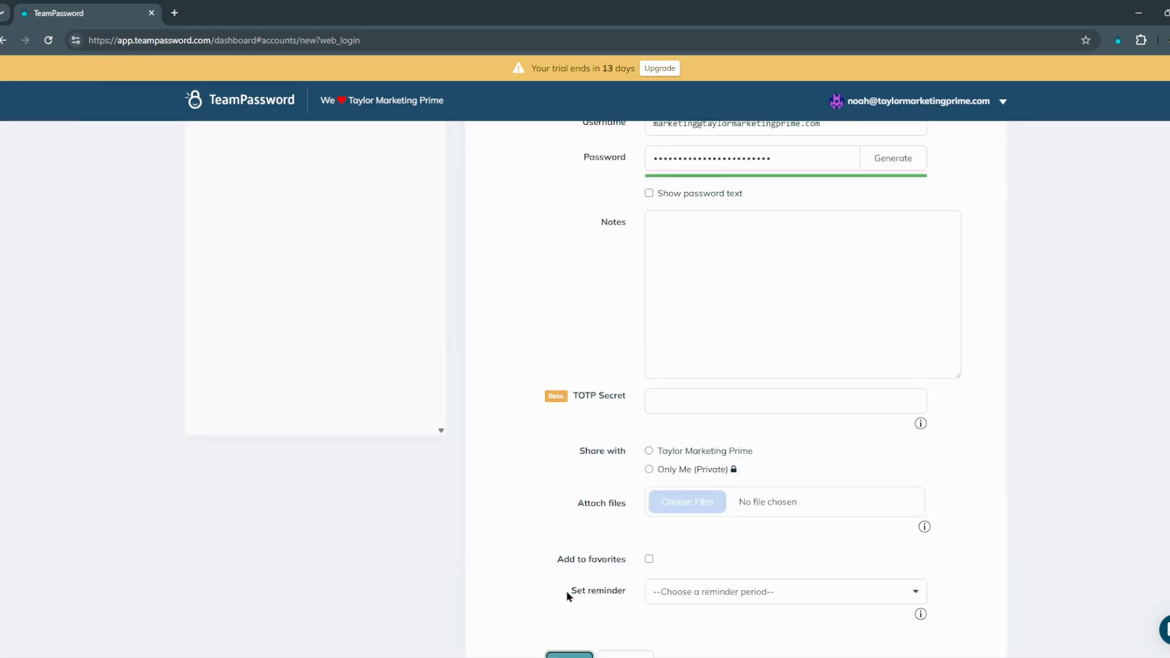
Step: Share Company Instagram with the Taylor Marketing Prime team's Marketing Group only, unchecking Everyone, and save
{"action": "left_click_drag", "start_coordinate": [493, 209], "coordinate": [744, 201]}
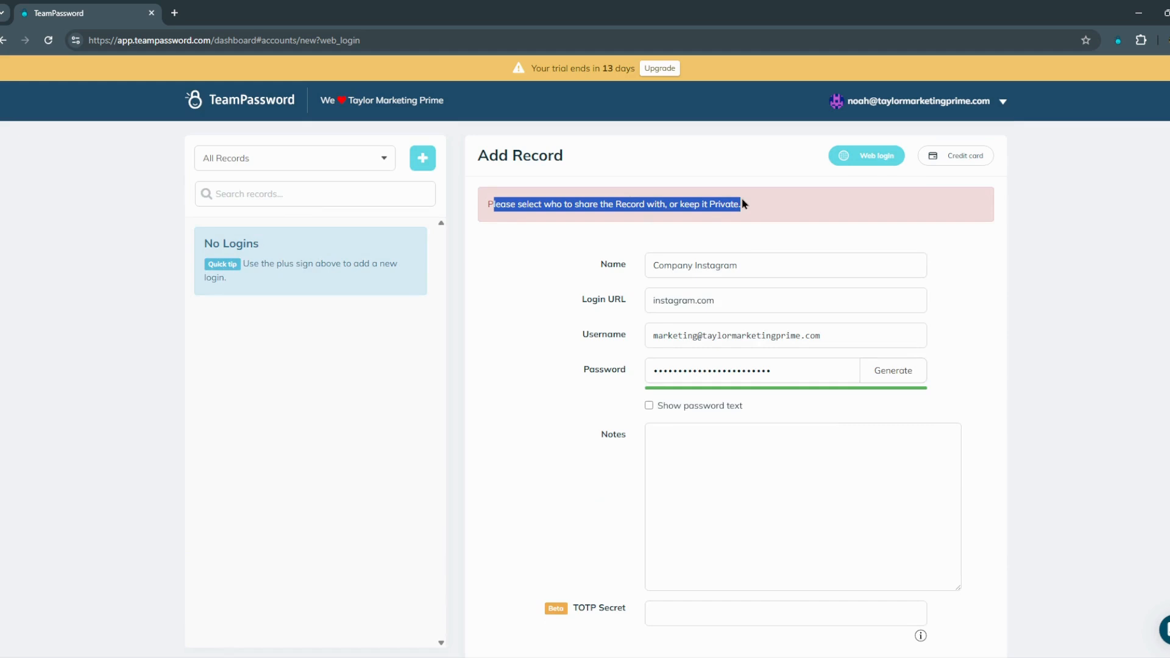
{"action": "left_click", "coordinate": [560, 284]}
{"action": "scroll", "coordinate": [558, 290], "scroll_direction": "down", "scroll_amount": 1}
{"action": "scroll", "coordinate": [557, 289], "scroll_direction": "down", "scroll_amount": 4}
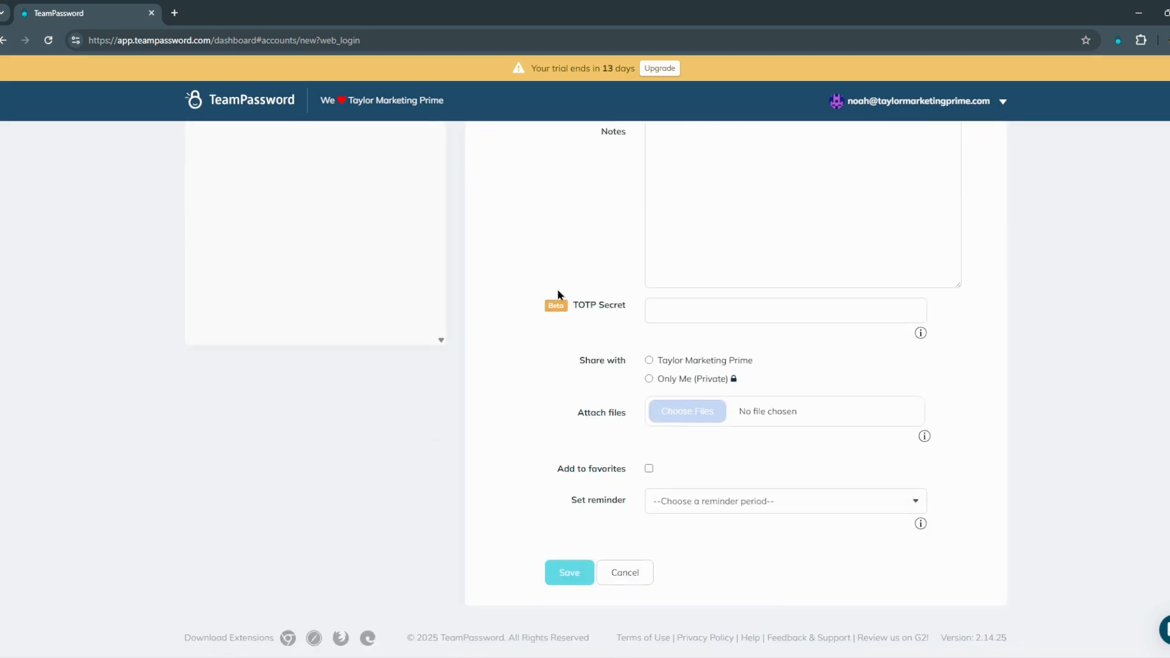
{"action": "left_click", "coordinate": [697, 363]}
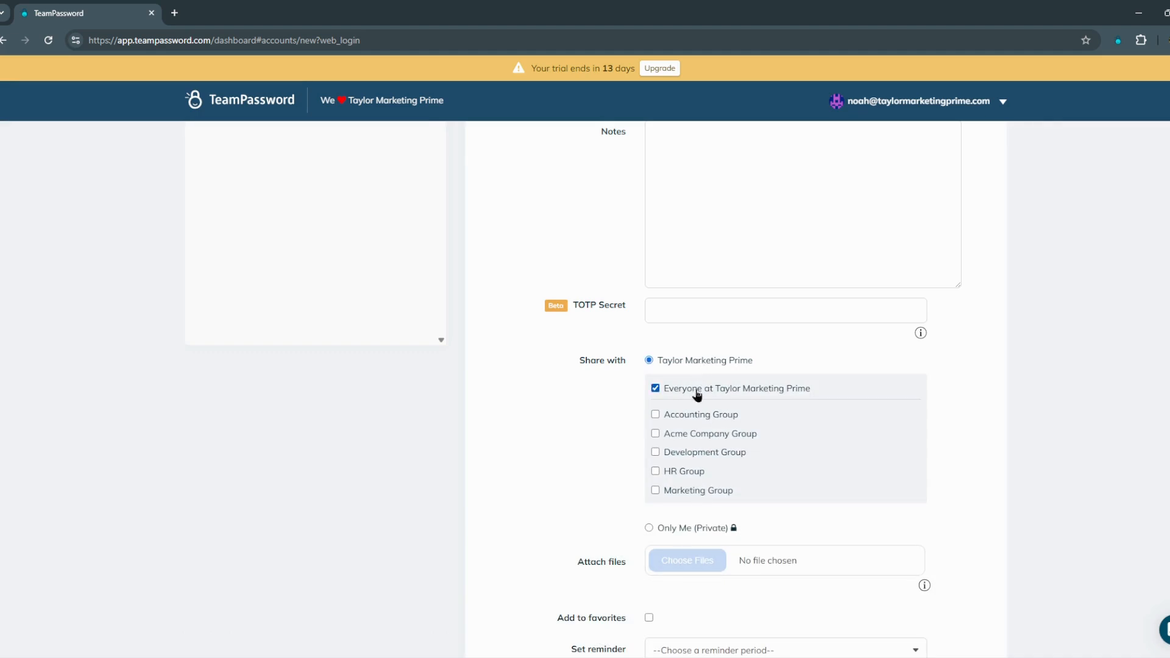
{"action": "left_click", "coordinate": [697, 393]}
{"action": "left_click", "coordinate": [702, 494]}
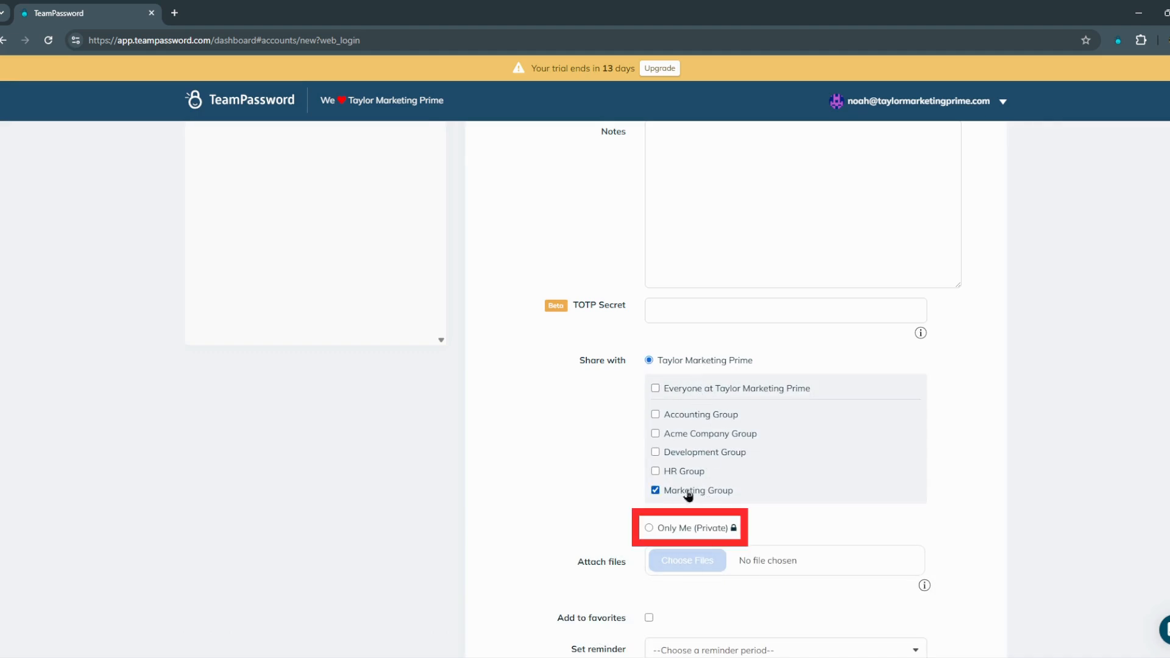
{"action": "scroll", "coordinate": [523, 451], "scroll_direction": "down", "scroll_amount": 3}
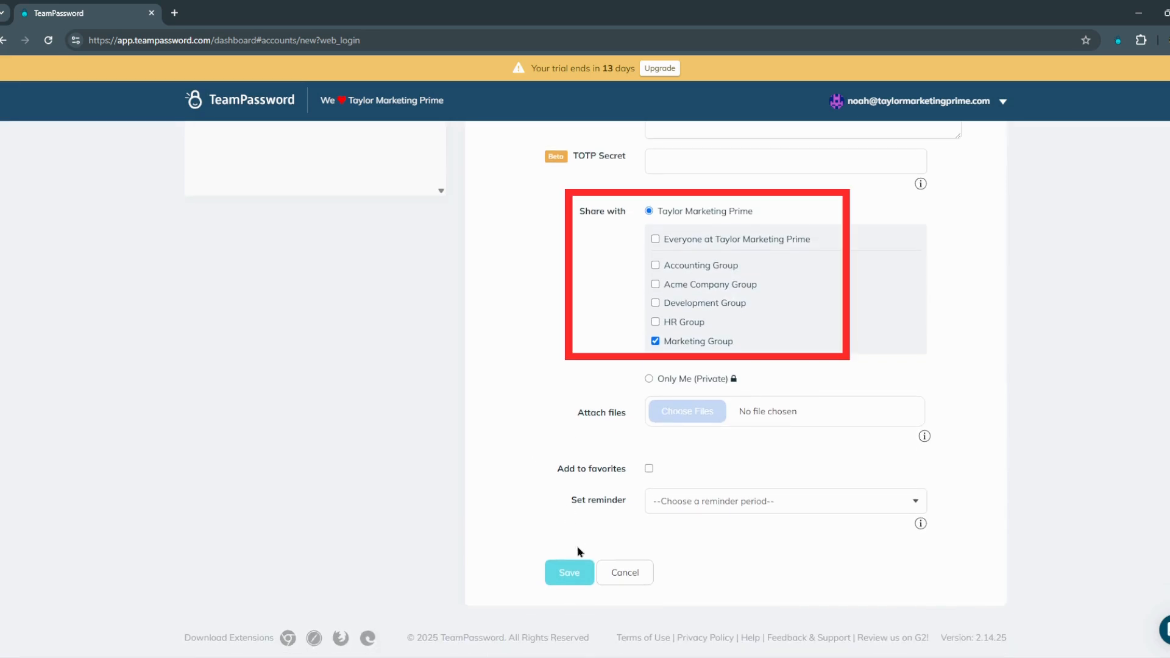
{"action": "left_click", "coordinate": [569, 573]}
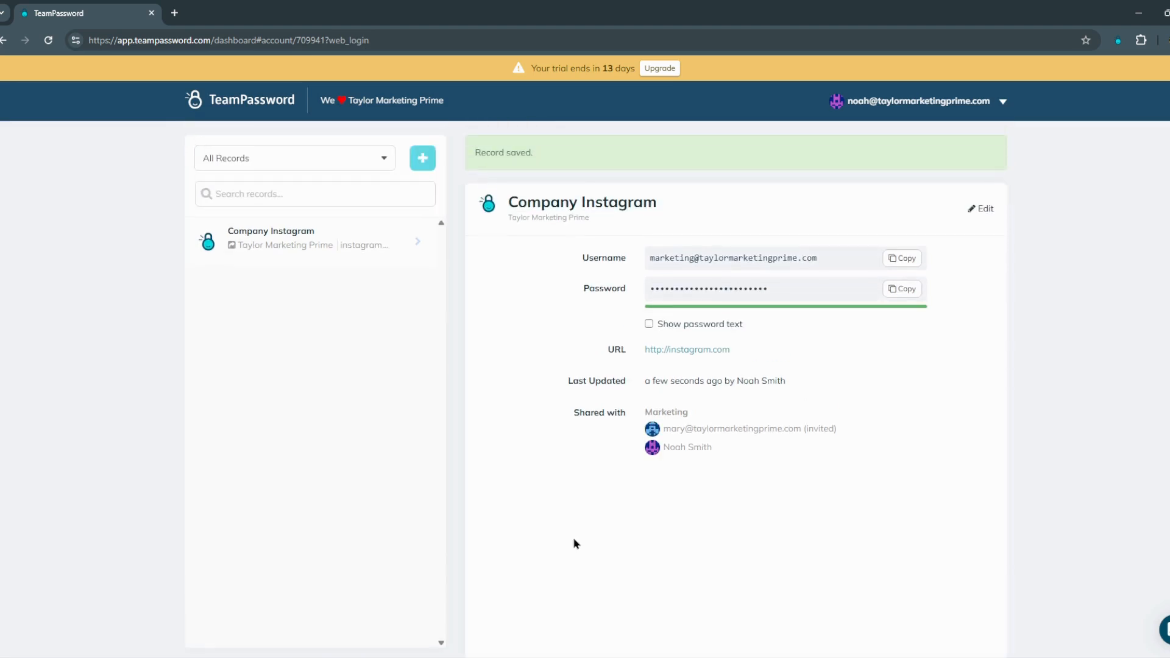
Step: Open the record's Instagram URL and autofill the login with Company Instagram via the extension
{"action": "left_click", "coordinate": [696, 352]}
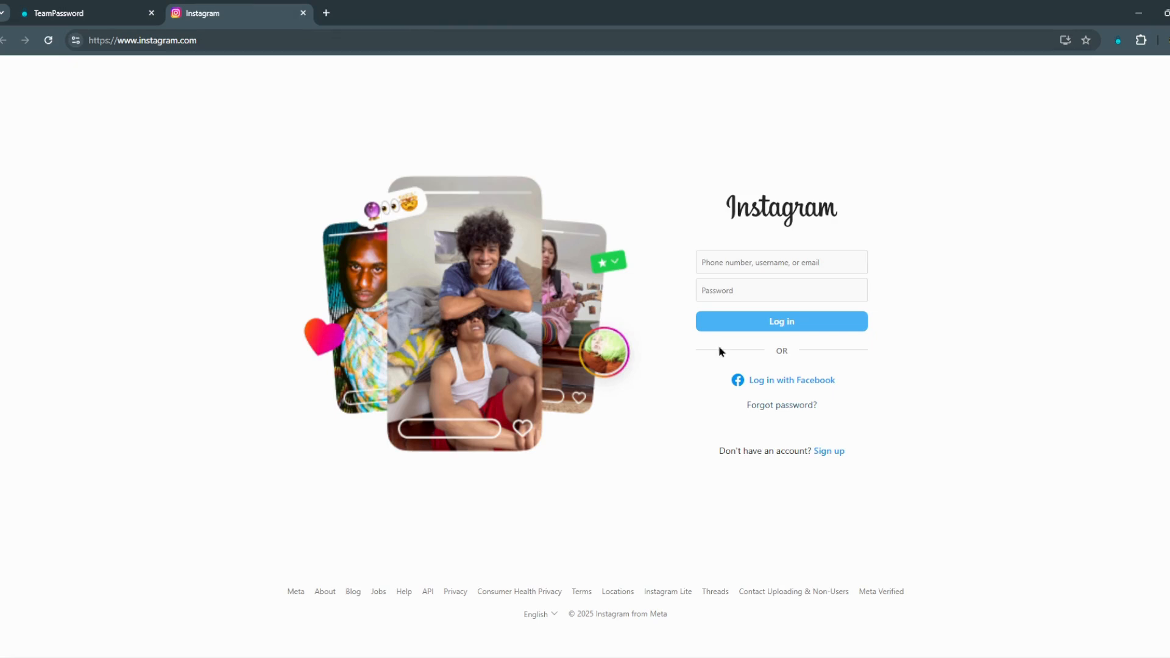
{"action": "left_click", "coordinate": [1117, 41]}
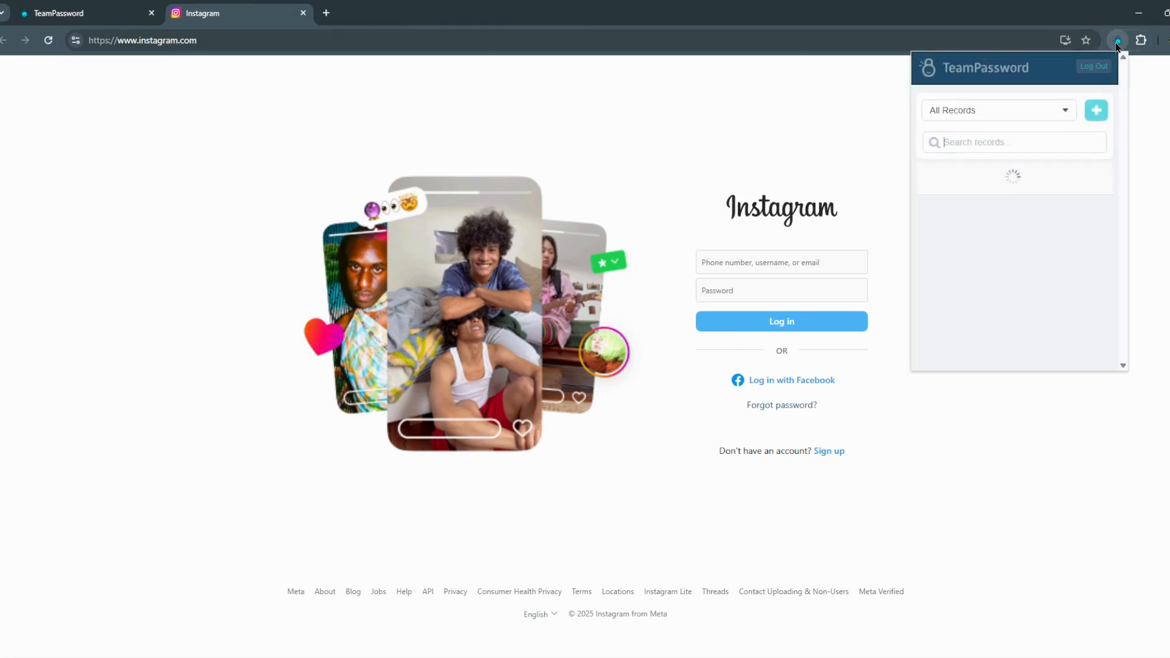
{"action": "left_click", "coordinate": [998, 205]}
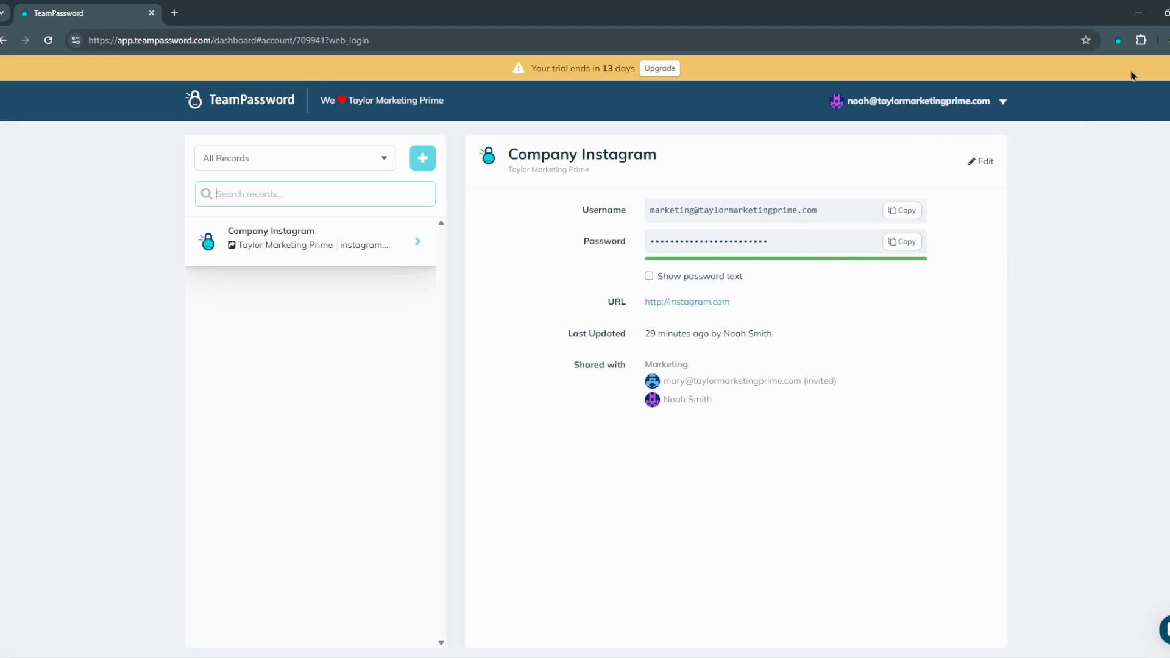
Step: Search the extension for 'inst', open Company Instagram's details and copy its username
{"action": "left_click", "coordinate": [1118, 41]}
{"action": "type", "text": "inst"}
{"action": "left_click", "coordinate": [1004, 220]}
{"action": "left_click", "coordinate": [1118, 40]}
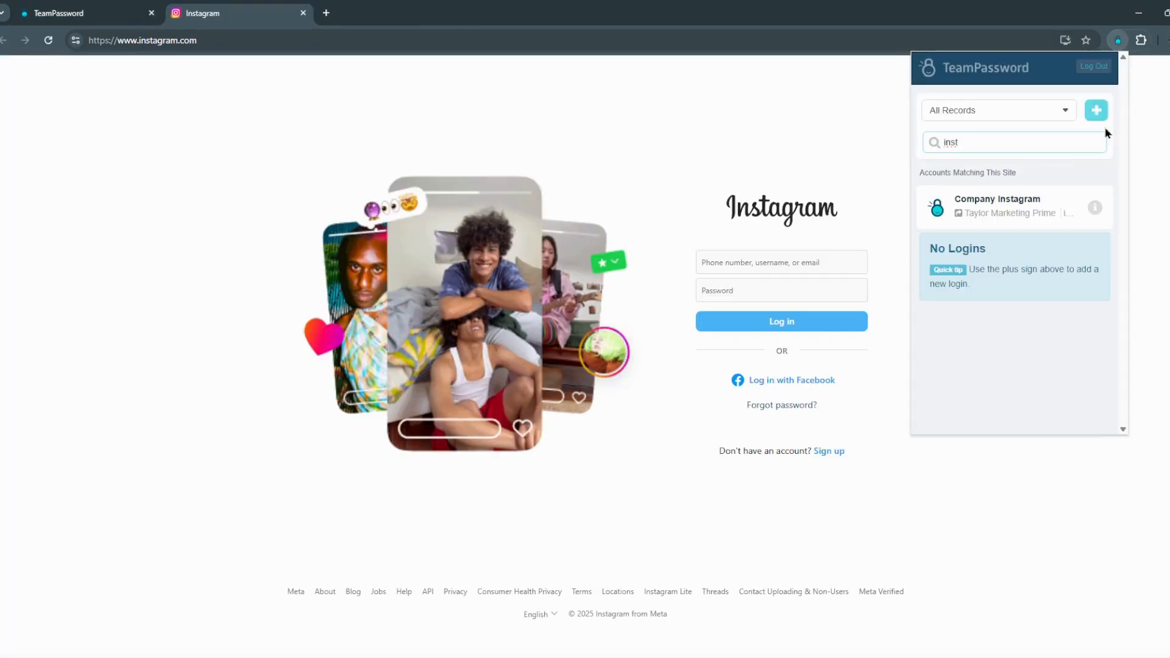
{"action": "left_click", "coordinate": [1095, 209]}
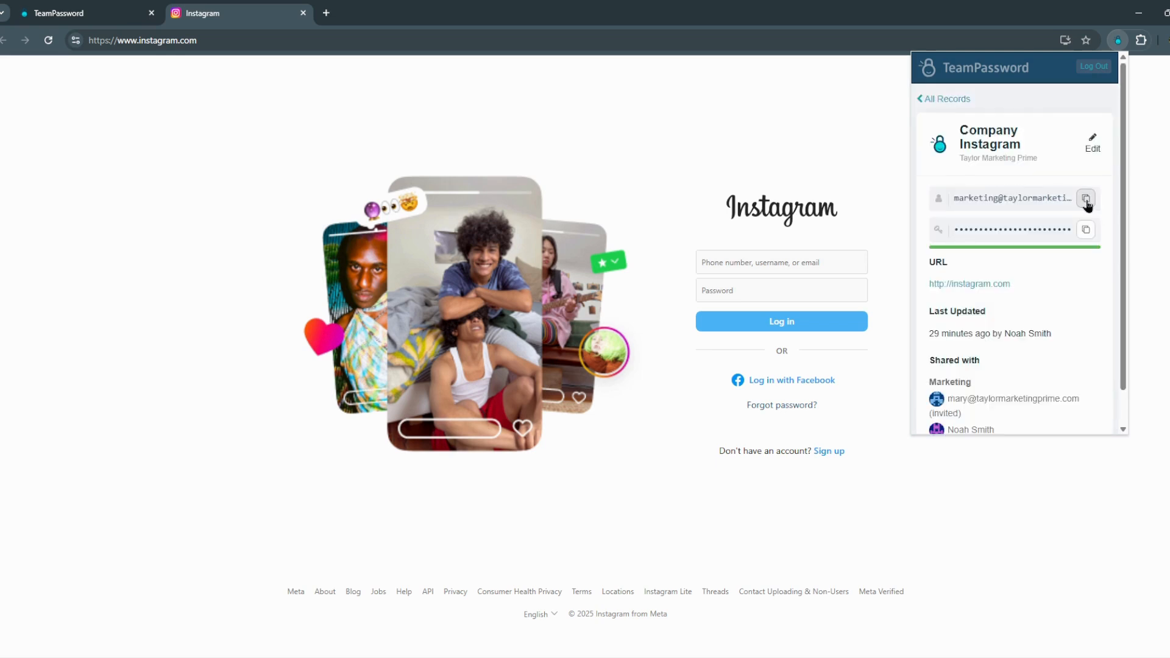
{"action": "left_click", "coordinate": [1085, 199]}
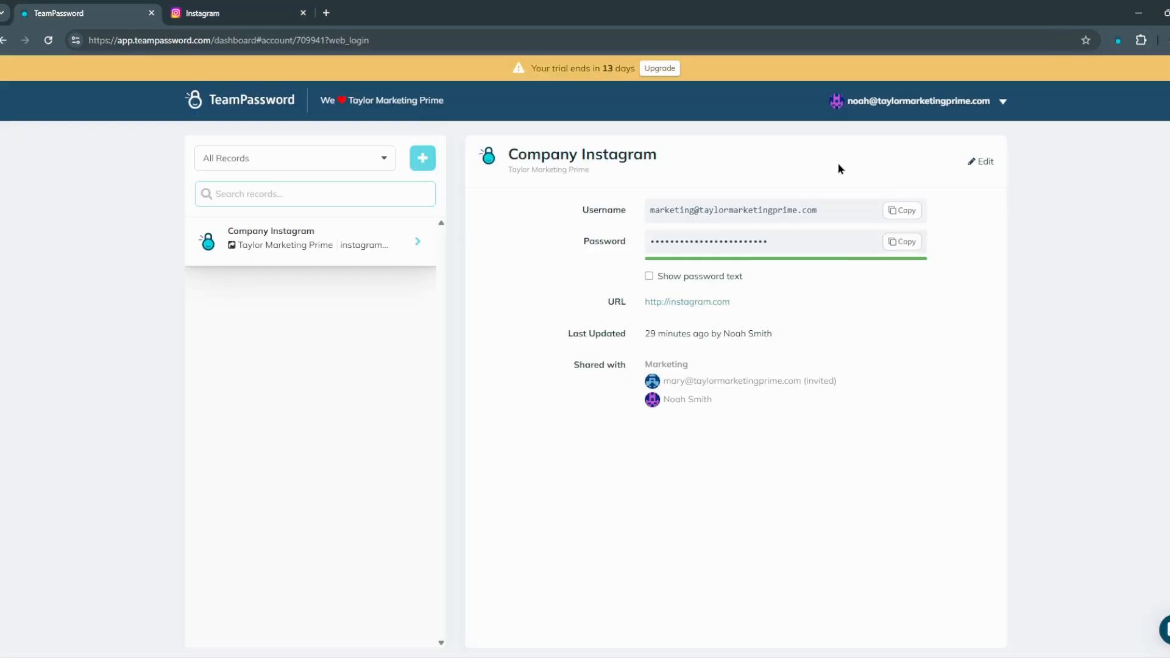
{"action": "left_click", "coordinate": [970, 107]}
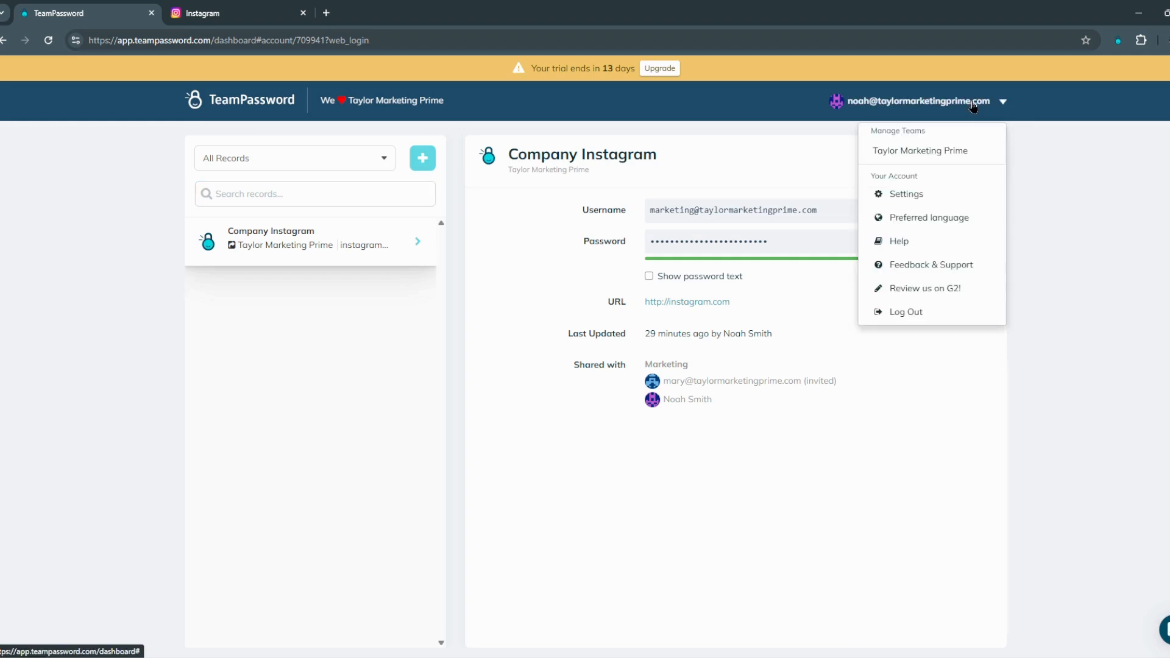
{"action": "left_click", "coordinate": [920, 194]}
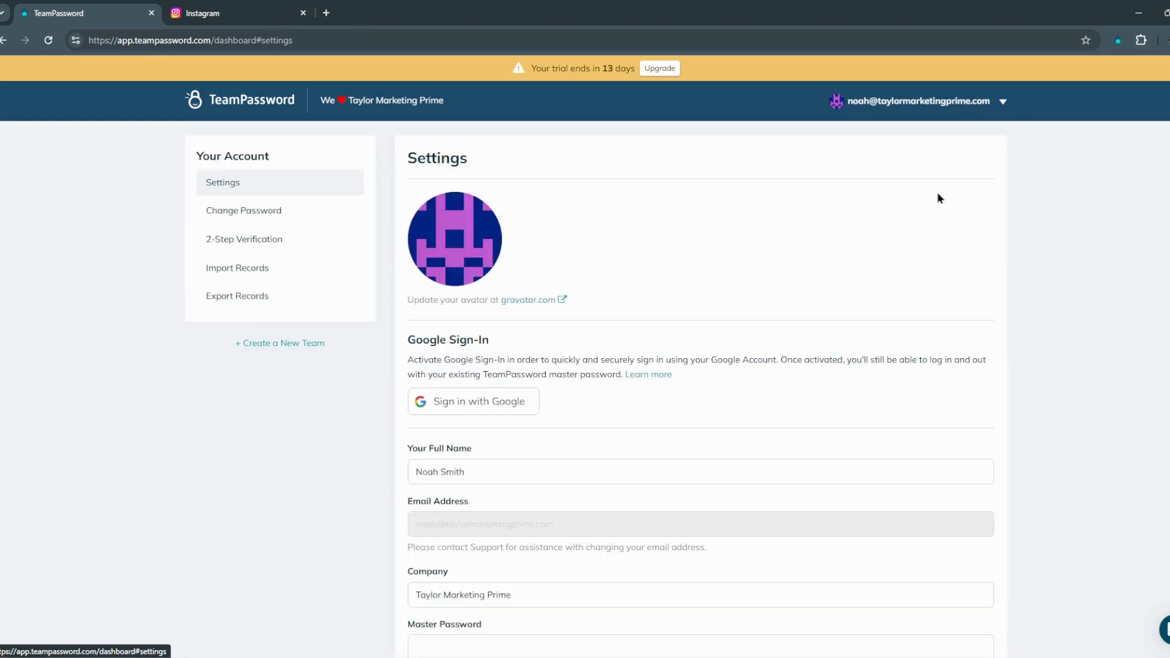
{"action": "left_click", "coordinate": [317, 250]}
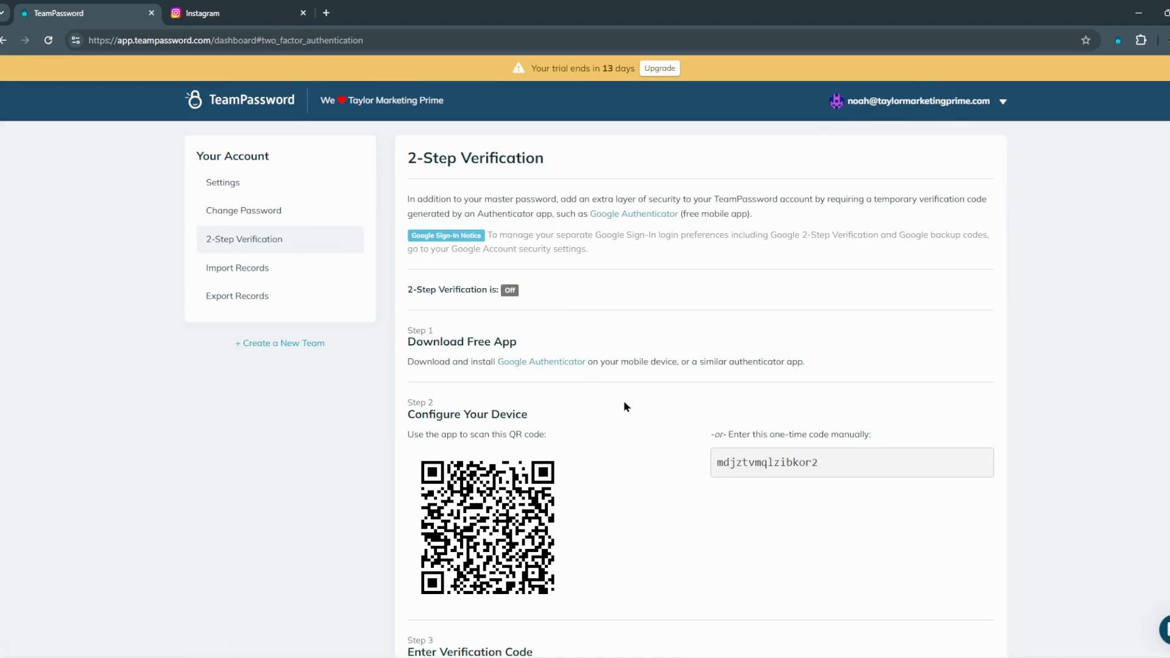
{"action": "scroll", "coordinate": [623, 431], "scroll_direction": "down", "scroll_amount": 2}
{"action": "scroll", "coordinate": [646, 366], "scroll_direction": "up", "scroll_amount": 2}
{"action": "left_click", "coordinate": [957, 105]}
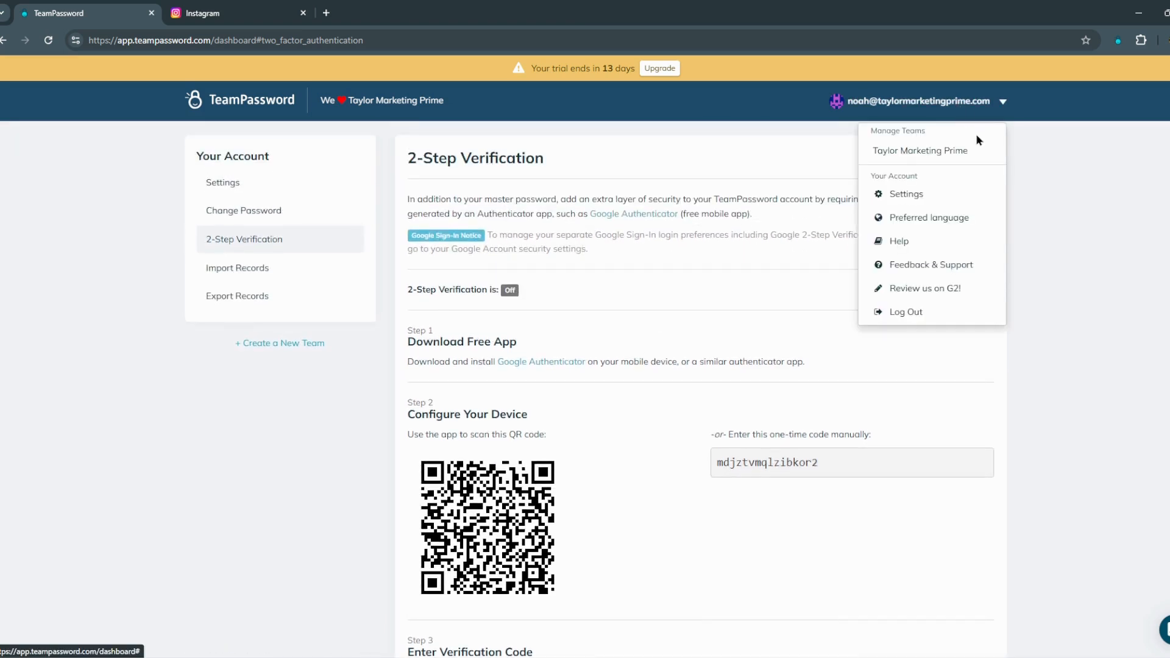
{"action": "left_click", "coordinate": [974, 152]}
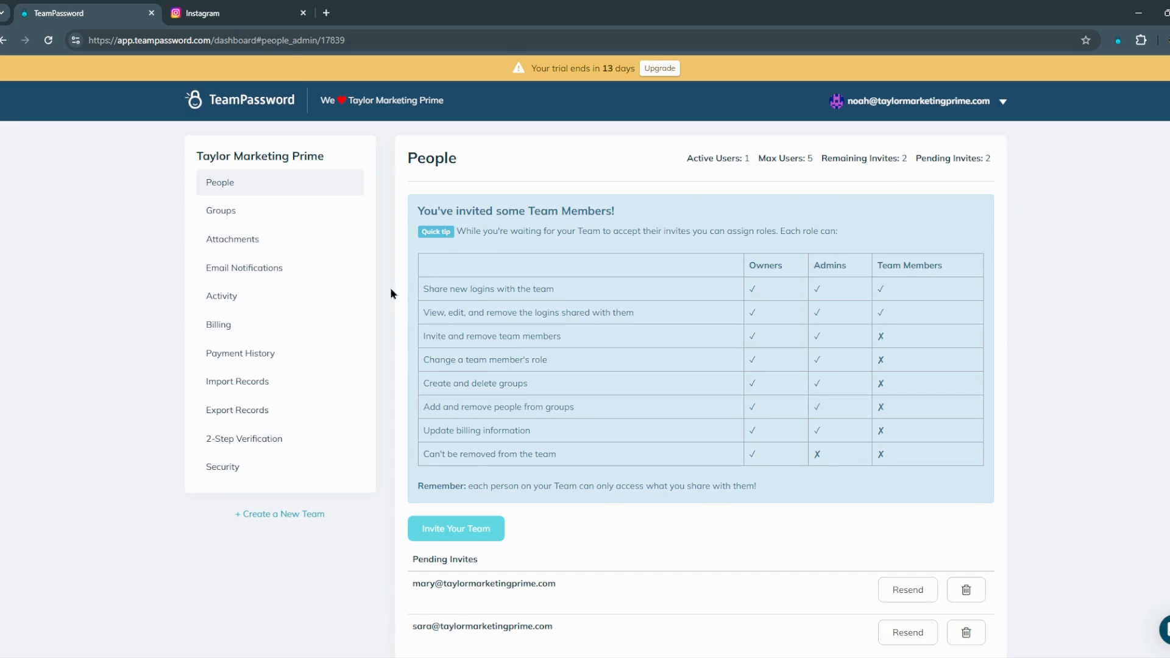
{"action": "left_click", "coordinate": [279, 439]}
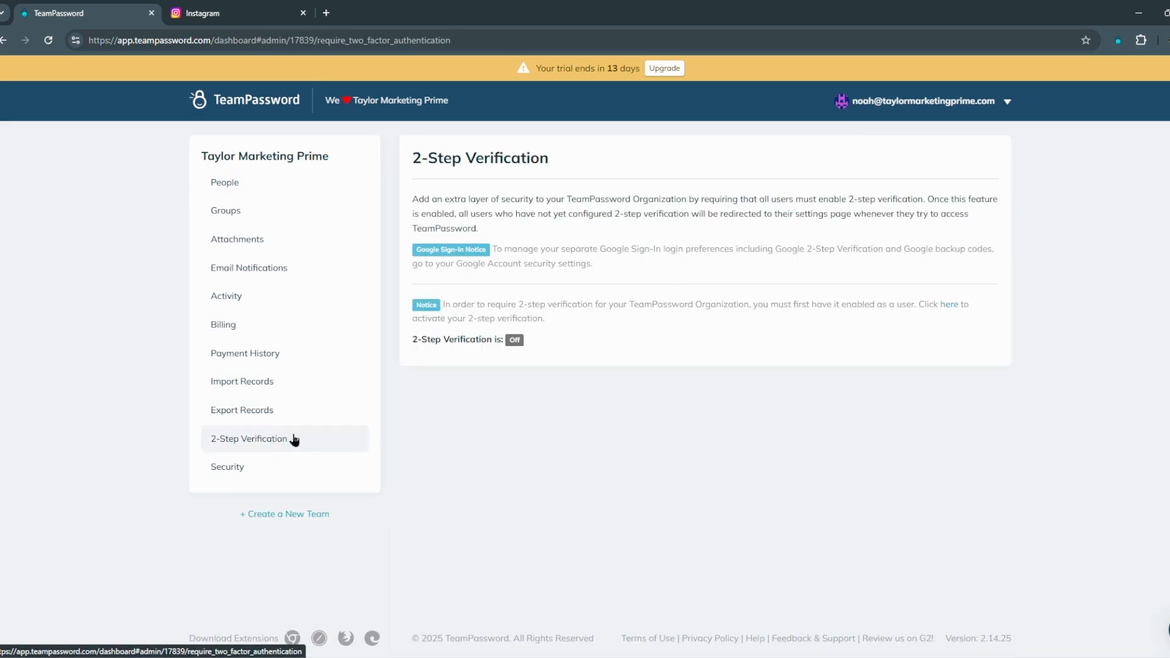
{"action": "left_click_drag", "start_coordinate": [752, 304], "coordinate": [930, 305]}
{"action": "left_click", "coordinate": [654, 368]}
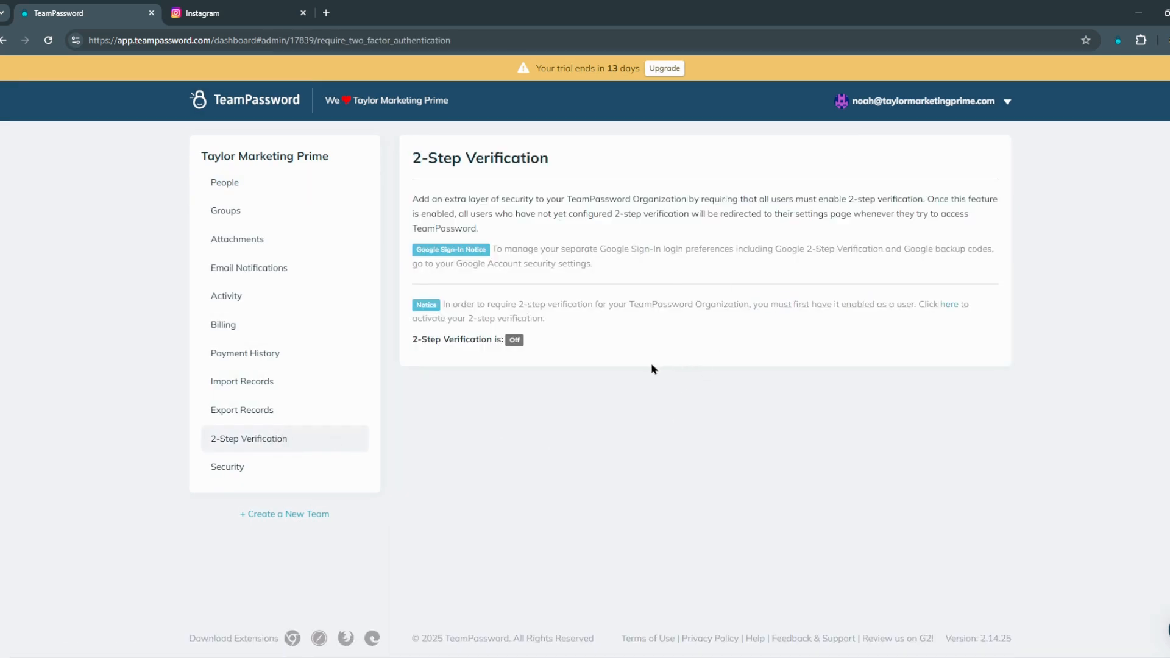
{"action": "left_click", "coordinate": [329, 474]}
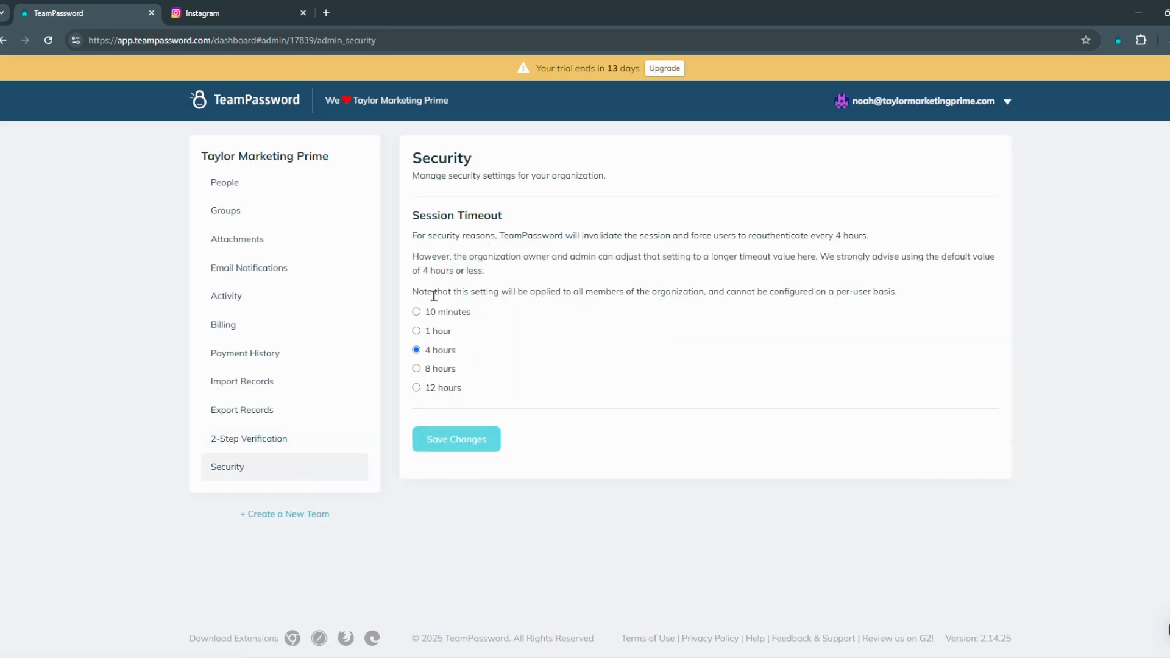
{"action": "left_click", "coordinate": [326, 297]}
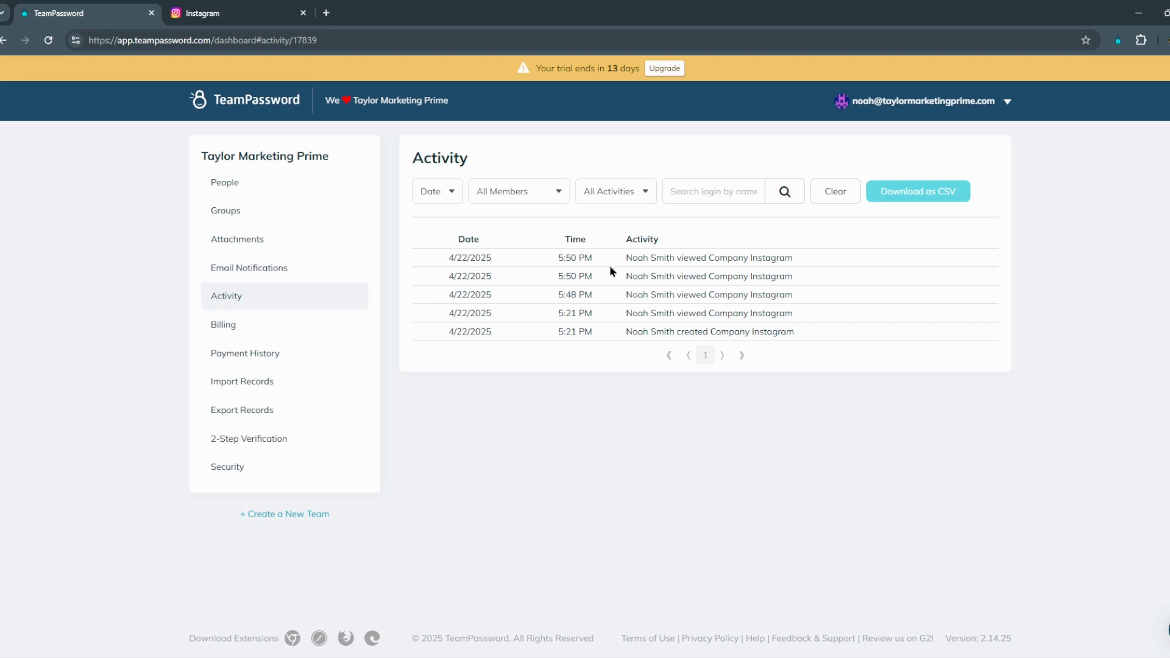
{"action": "left_click", "coordinate": [281, 106]}
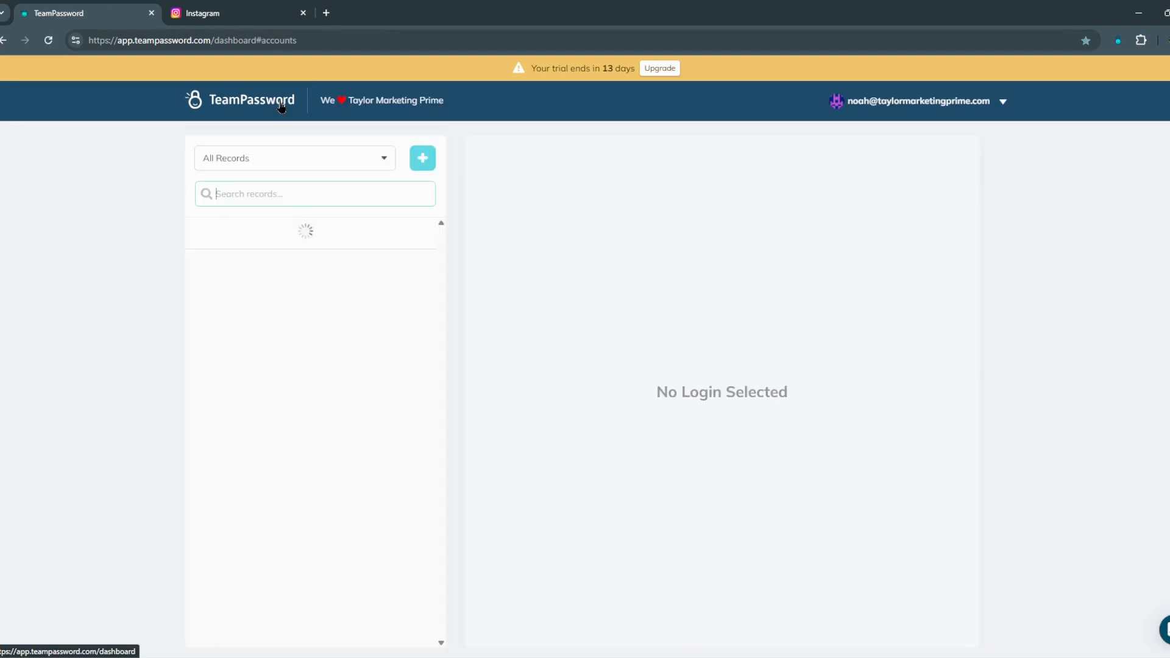